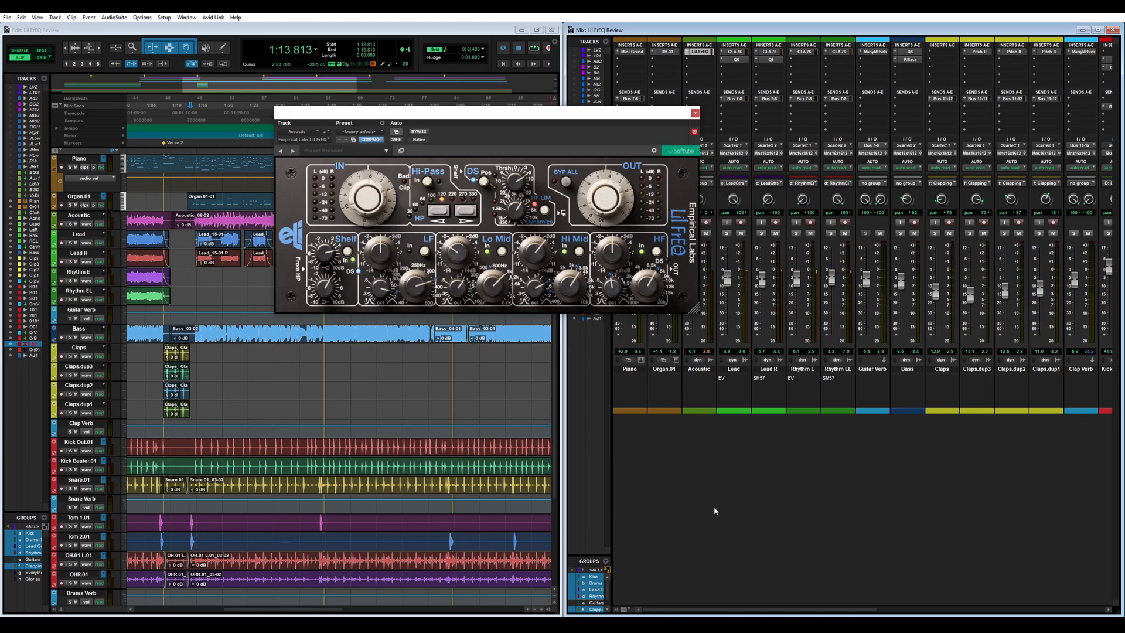
Try the Lil FrEQ's overall bypass and step its high-pass frequency through other settings and back to 120 Hz
mouse_move(605, 182)
left_click(567, 185)
left_click(566, 184)
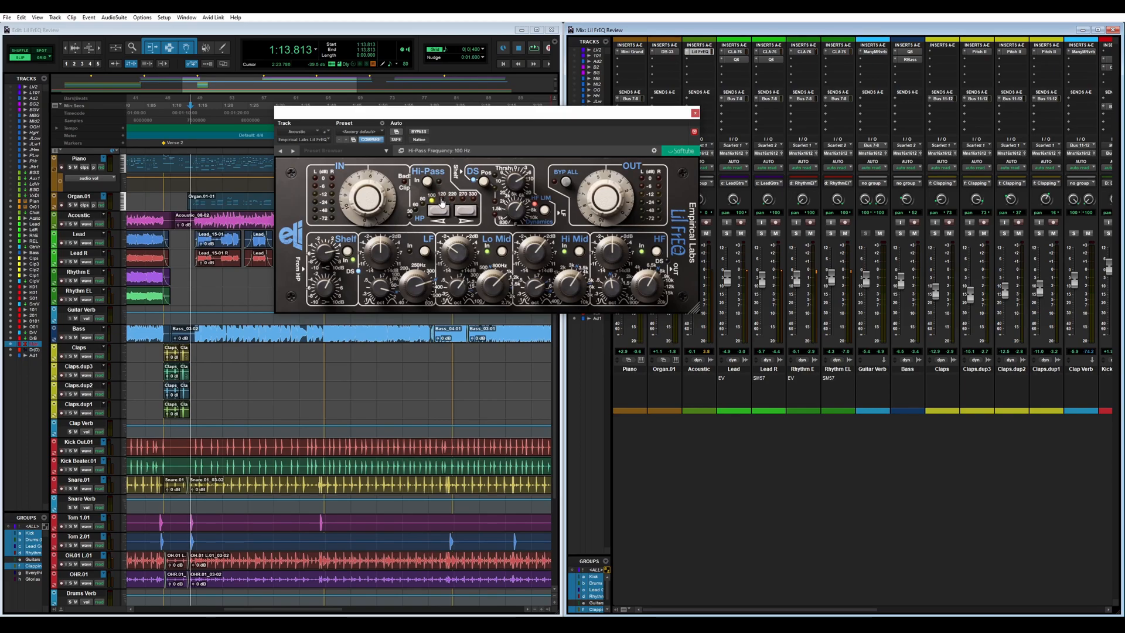
left_click(423, 205)
left_click(416, 210)
left_click(410, 217)
left_click(469, 217)
left_click(348, 255)
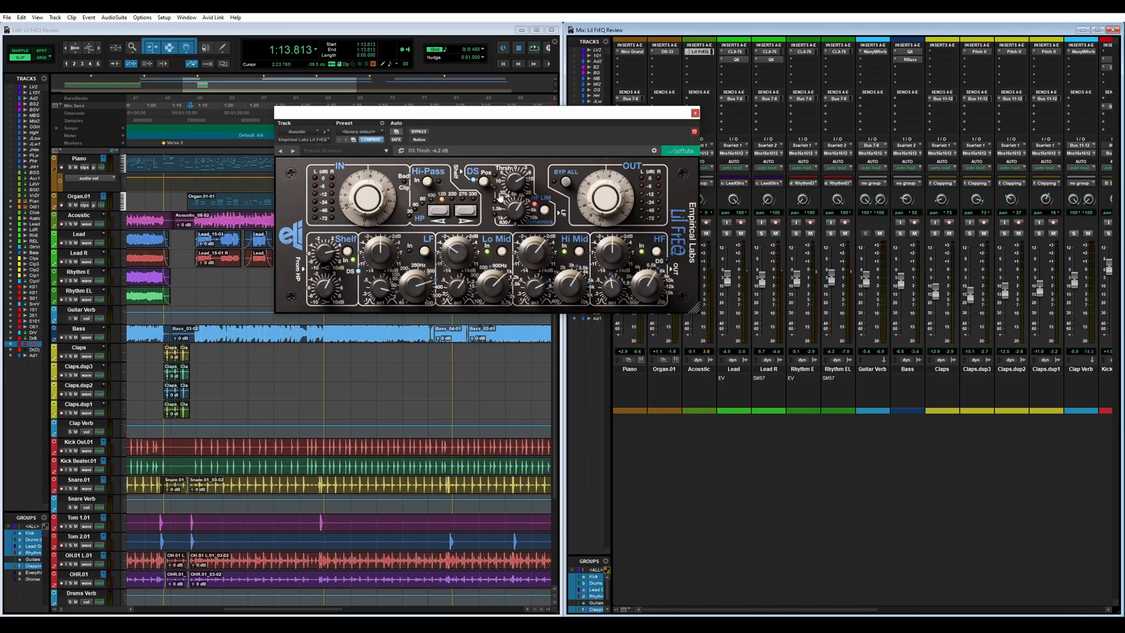
Examine the de-esser's position control and its shelf and output placements on the Acoustic track's EQ
left_click(484, 184)
left_click(357, 273)
left_click(668, 266)
left_click(358, 273)
Enlarge the Lil FrEQ plug-in window moderately and move it off the mixer strips
left_click_drag(696, 309, 934, 458)
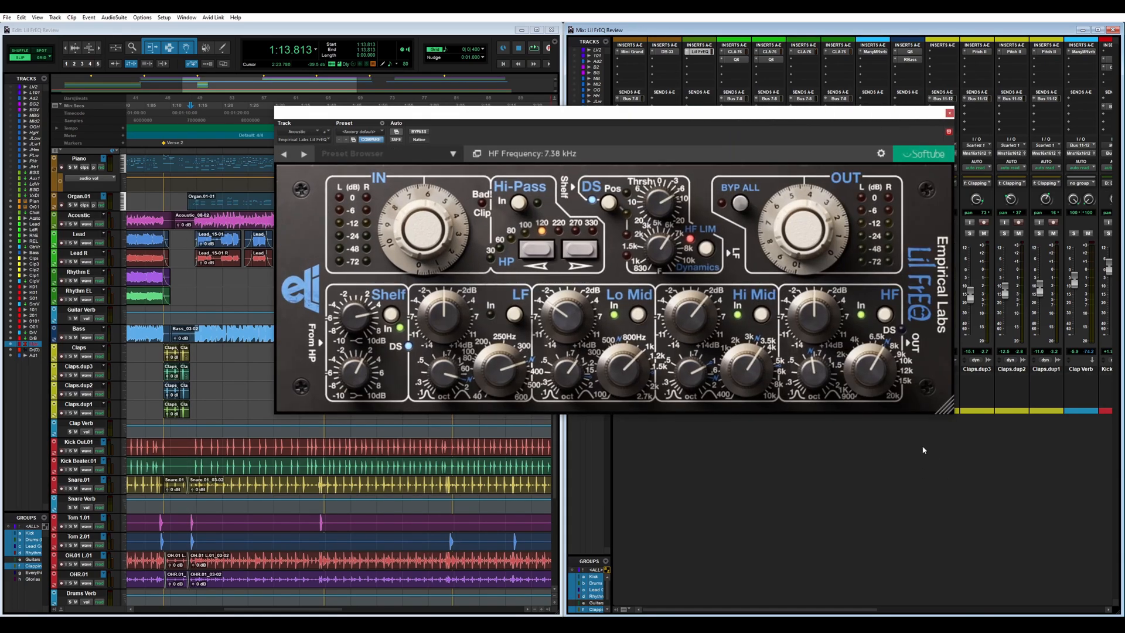
left_click_drag(562, 111, 368, 45)
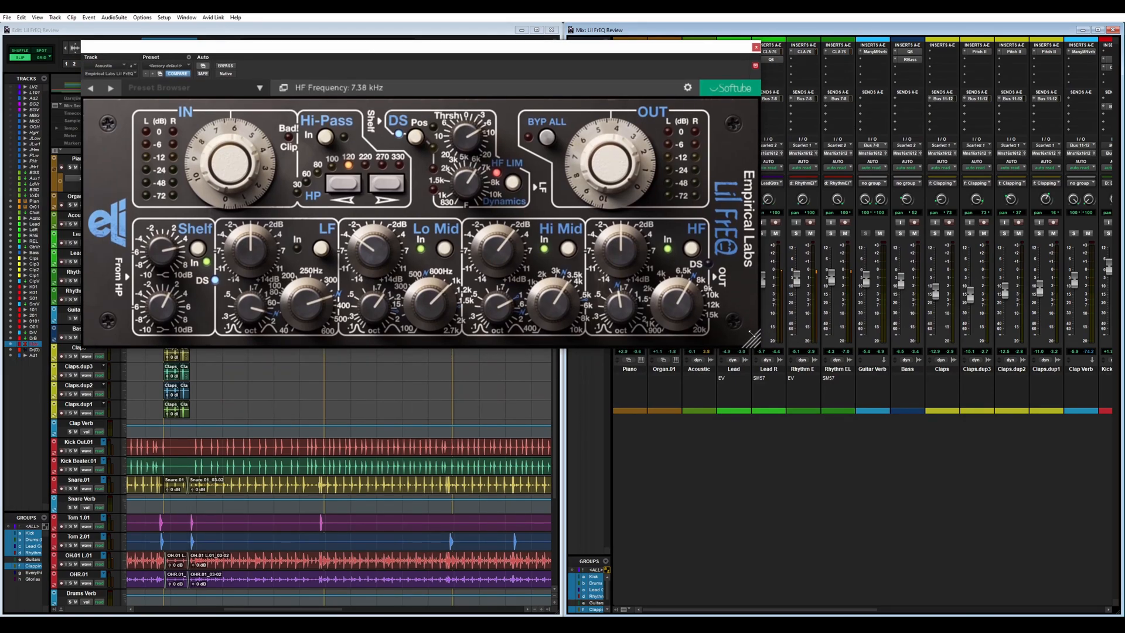
left_click_drag(751, 334, 672, 311)
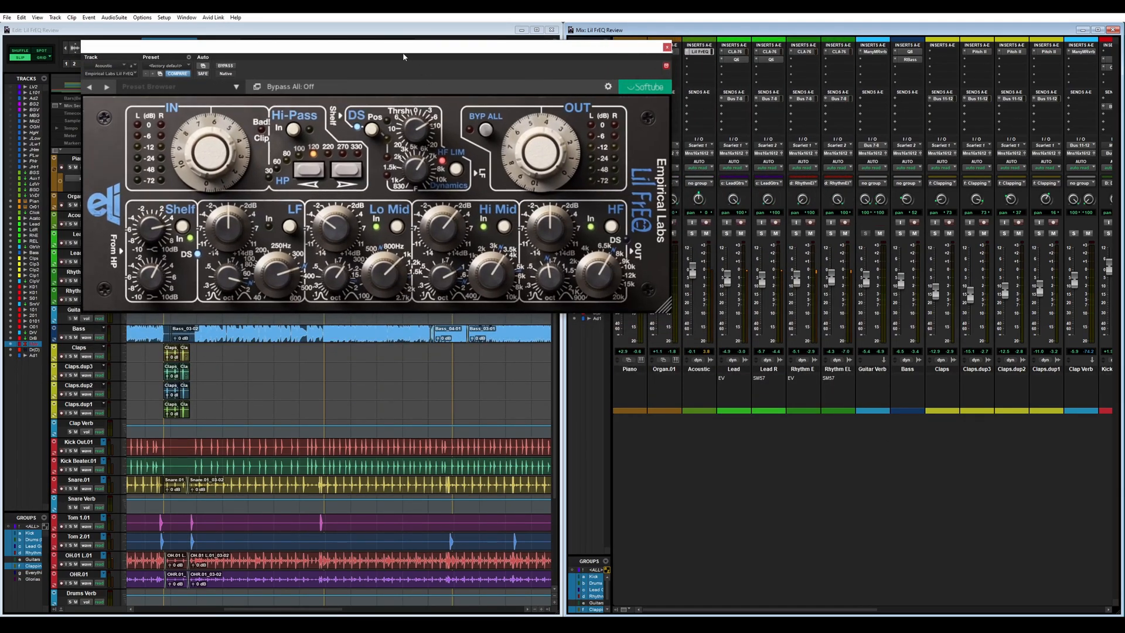
left_click_drag(403, 57, 519, 100)
left_click_drag(783, 355, 744, 338)
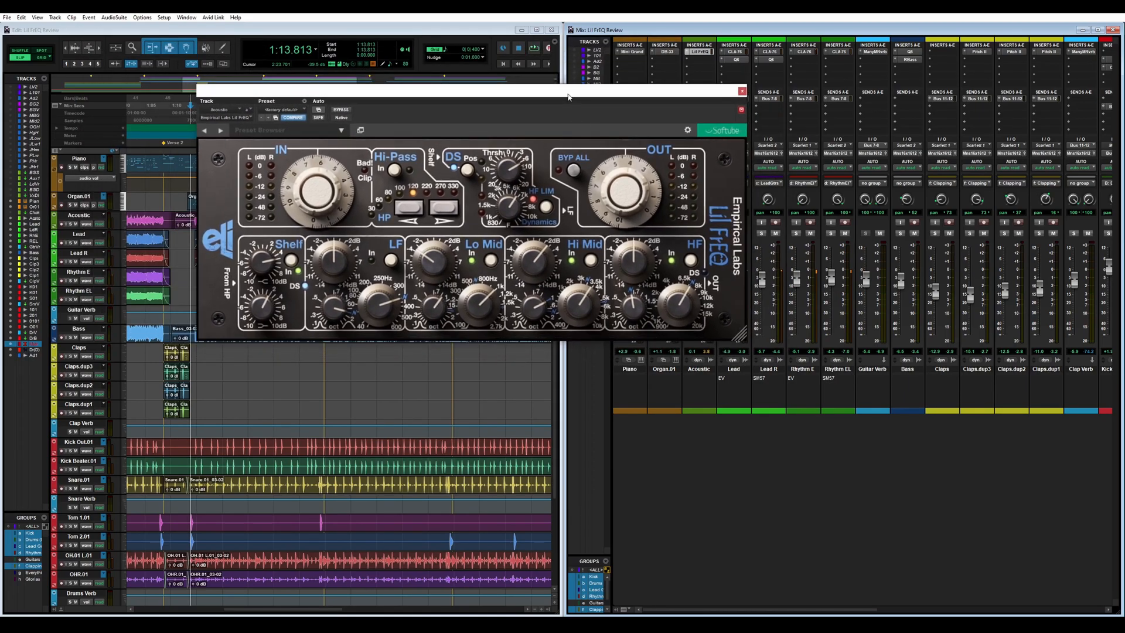
left_click_drag(568, 97, 393, 95)
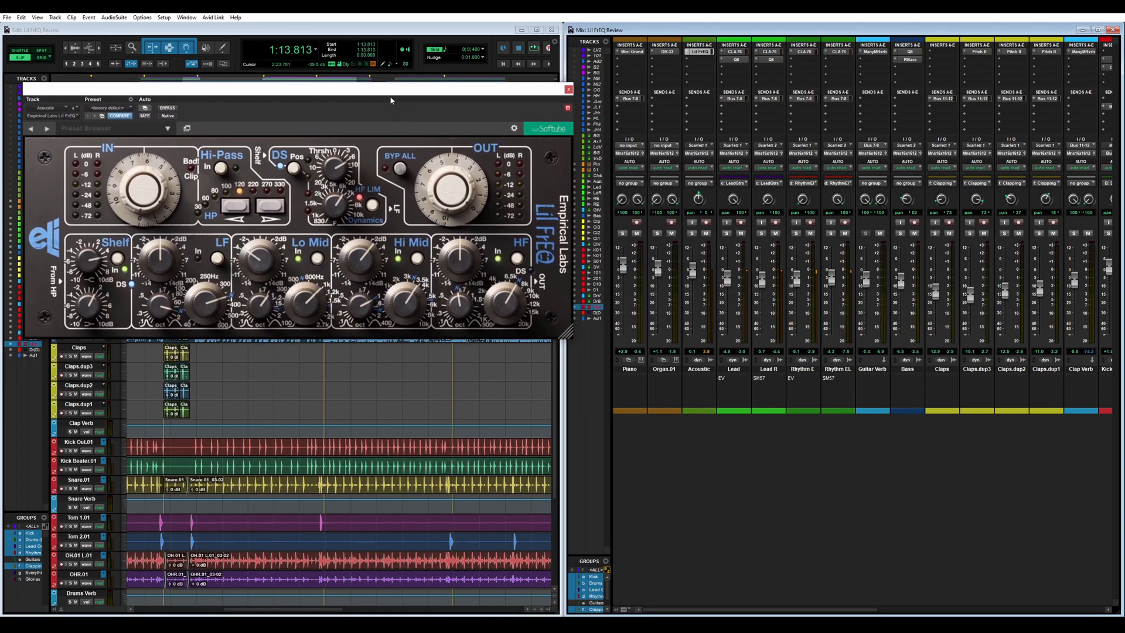
Engage the EQ's high-pass filter and solo the Acoustic track, keeping the plug-in window clear of the transport
left_click(221, 169)
key("shift+s")
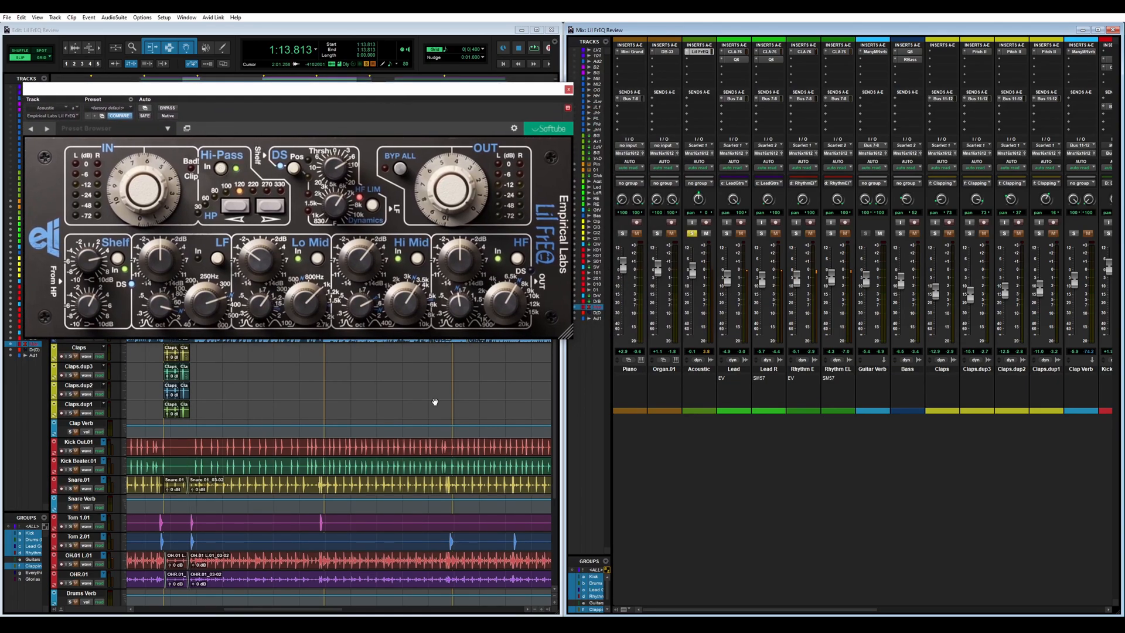
left_click_drag(293, 89, 646, 246)
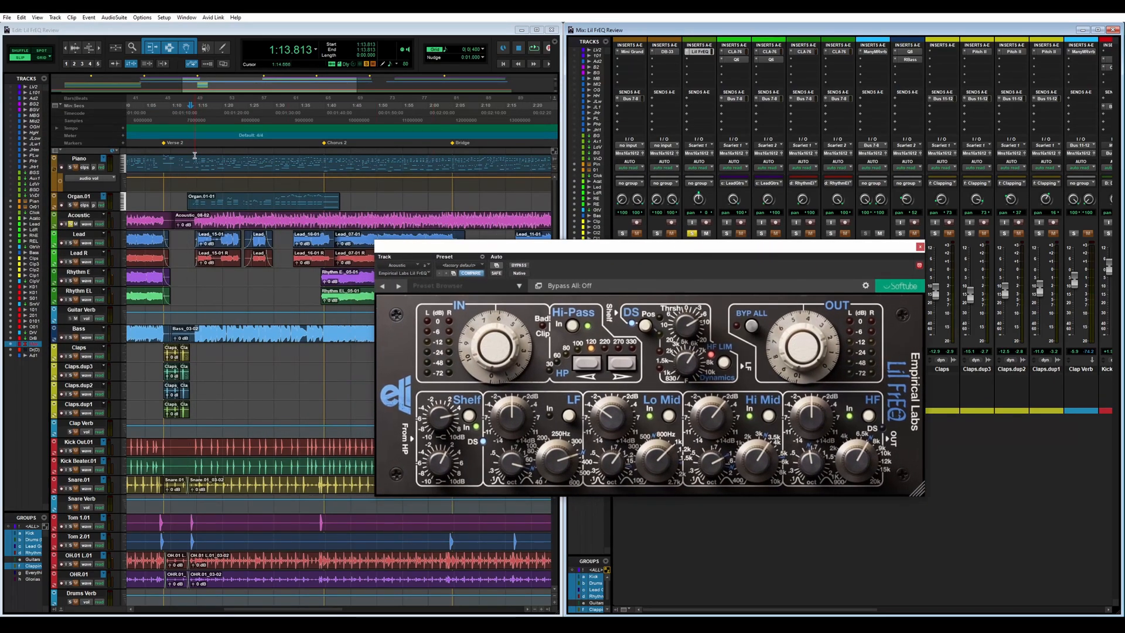
left_click_drag(531, 249, 465, 134)
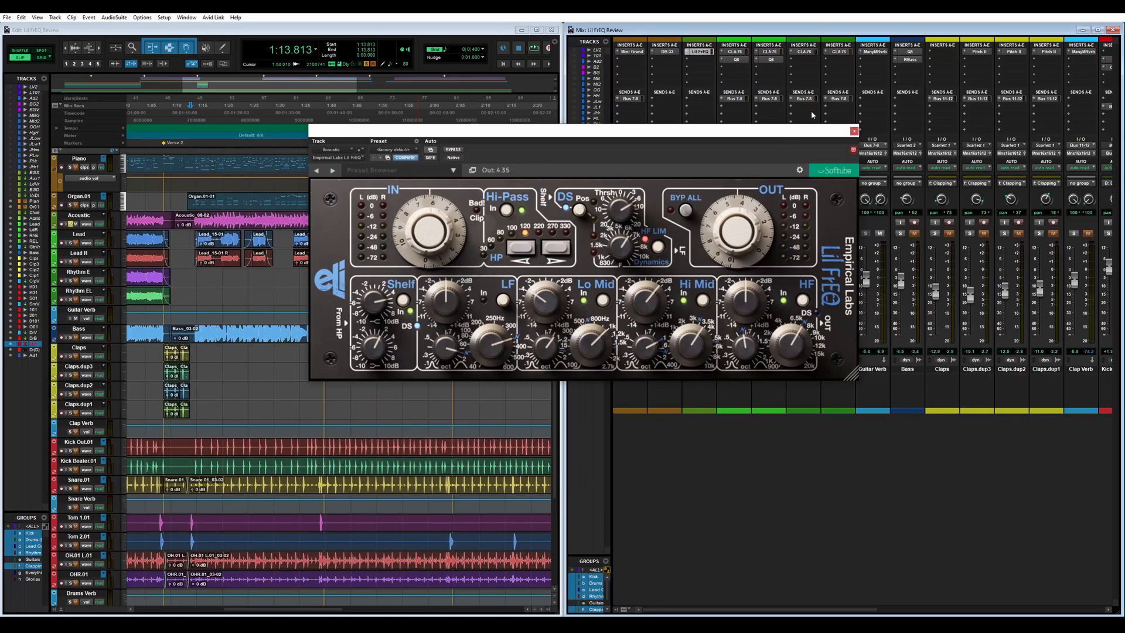
Play the soloed Acoustic track once with the Lil FrEQ bypassed and once with it active
left_click(706, 54, "ctrl")
key("space")
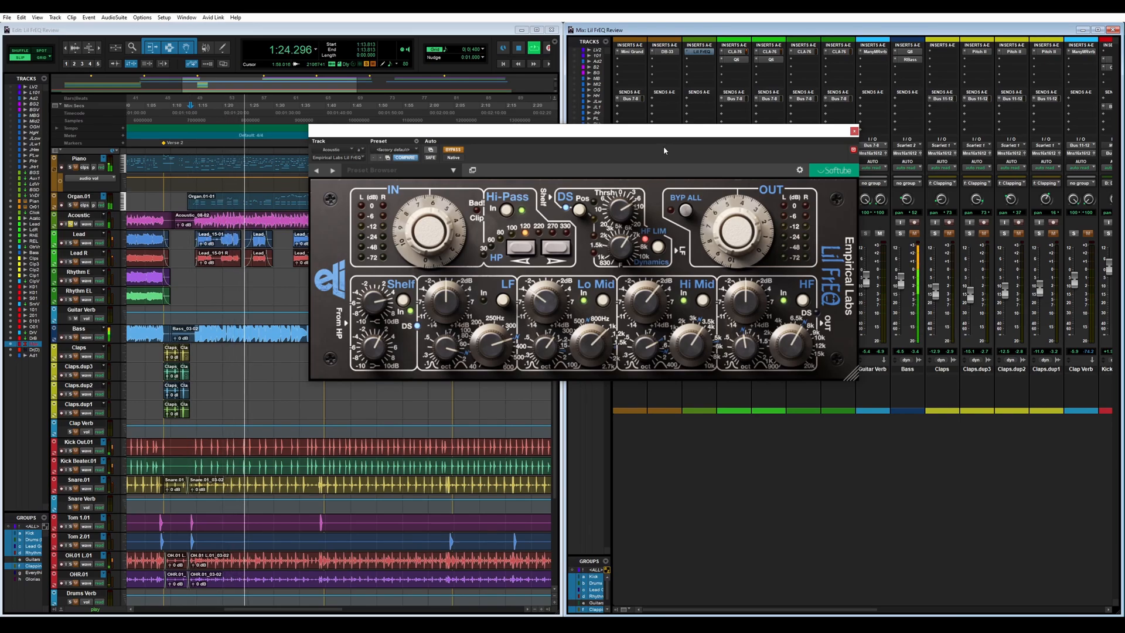
key("space")
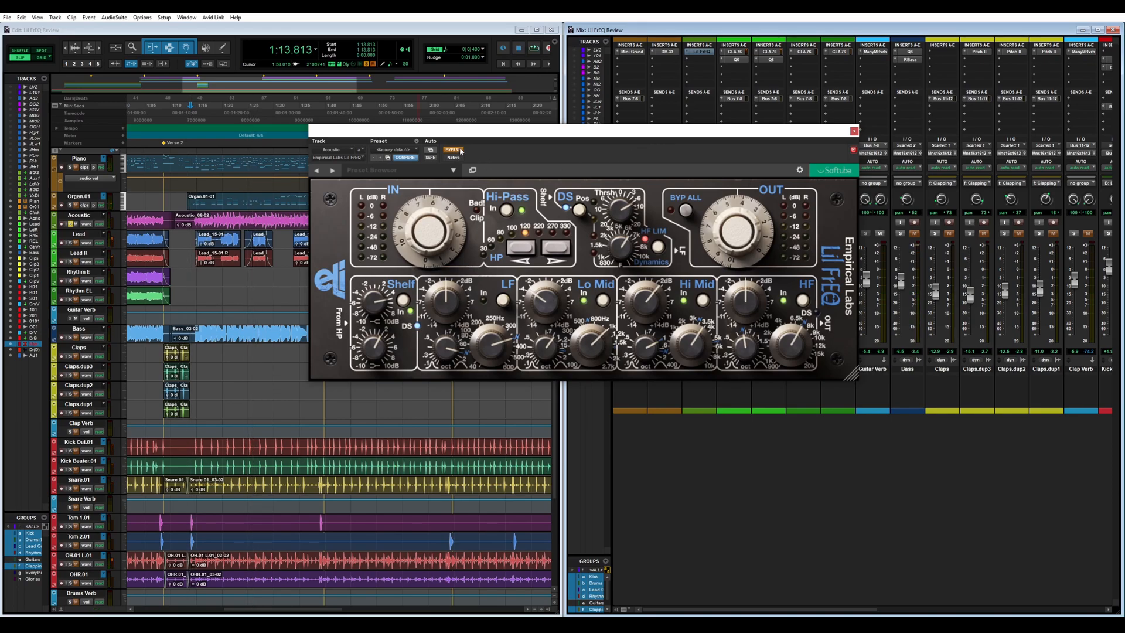
left_click(459, 150)
key("space")
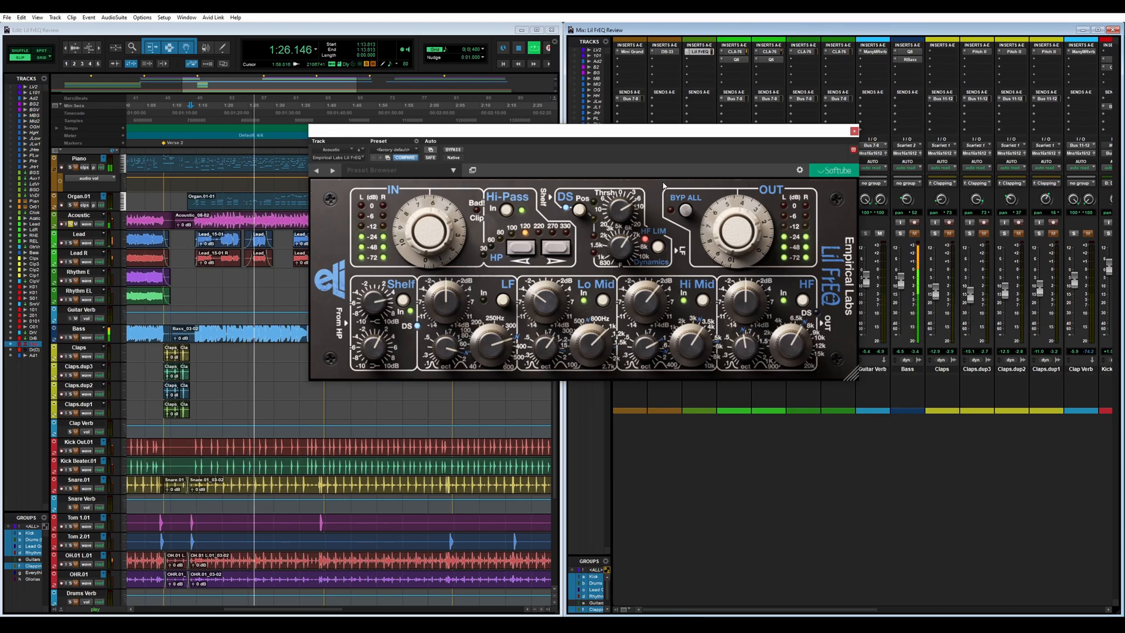
key("space")
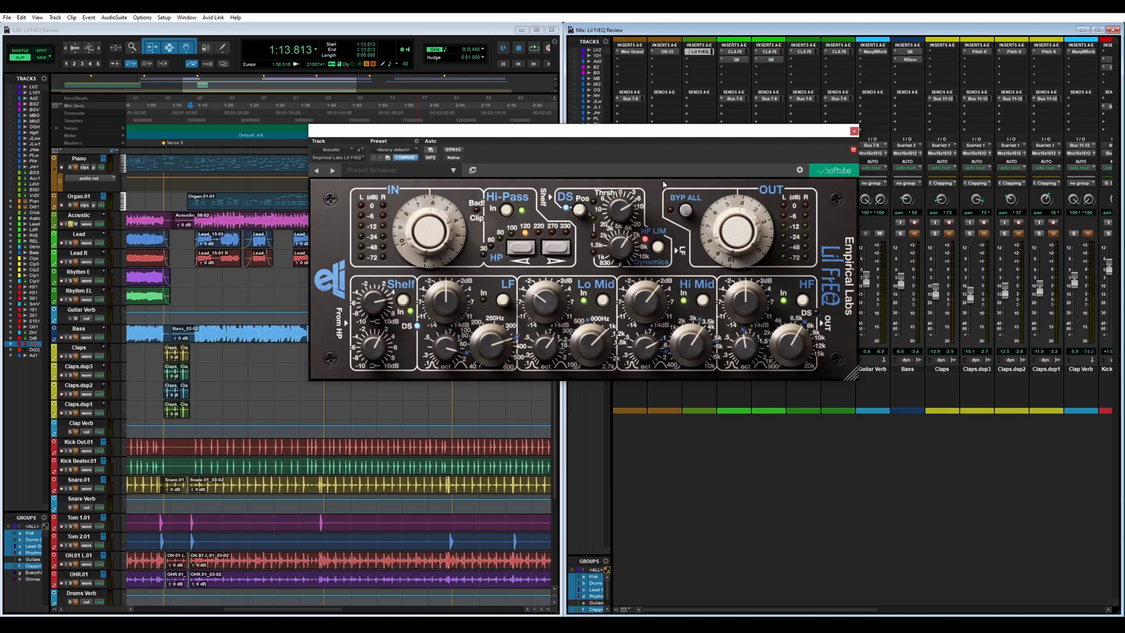
mouse_move(549, 303)
mouse_move(391, 317)
left_click_drag(619, 251, 618, 246)
mouse_move(435, 222)
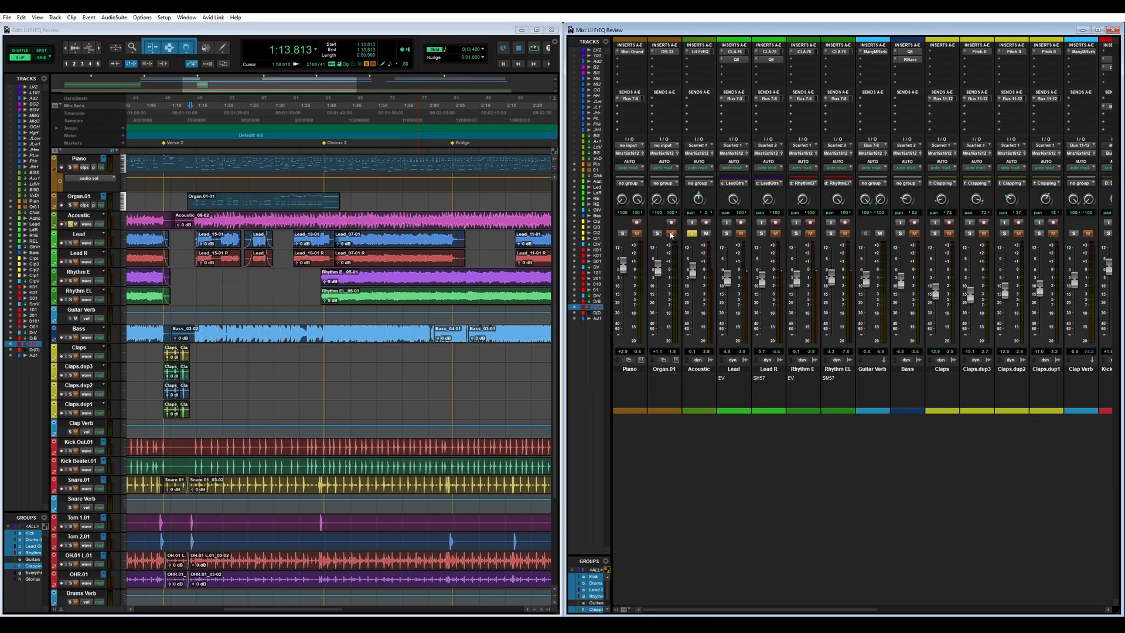
Solo only the Piano track and insert the stereo Empirical Labs Lil FrEQ in its third insert slot
left_click(622, 233, "ctrl")
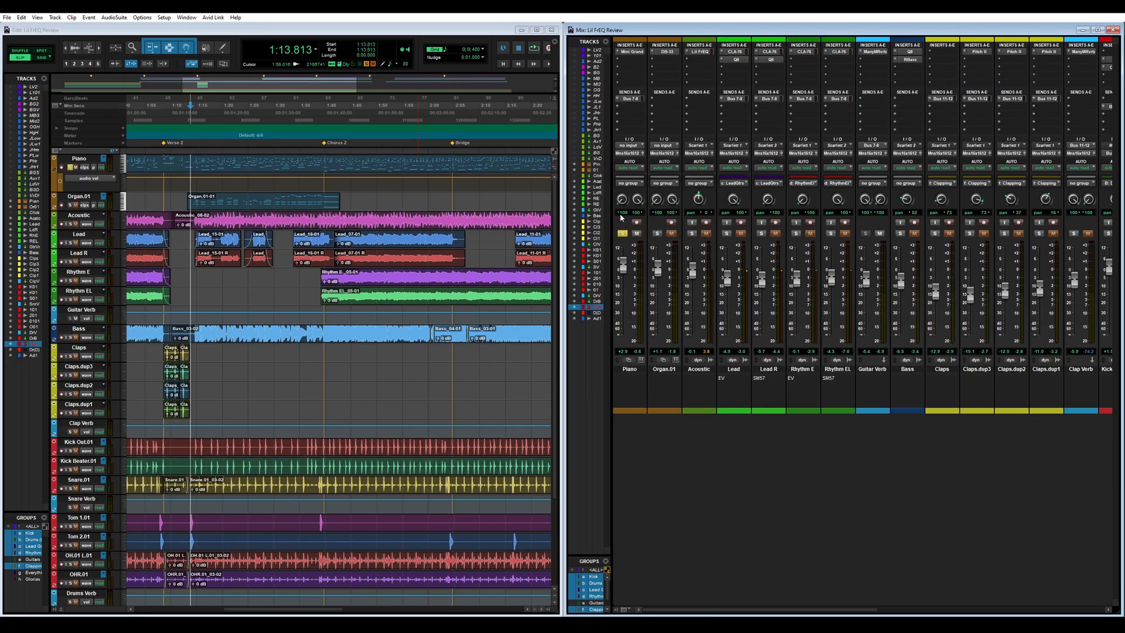
left_click(623, 67)
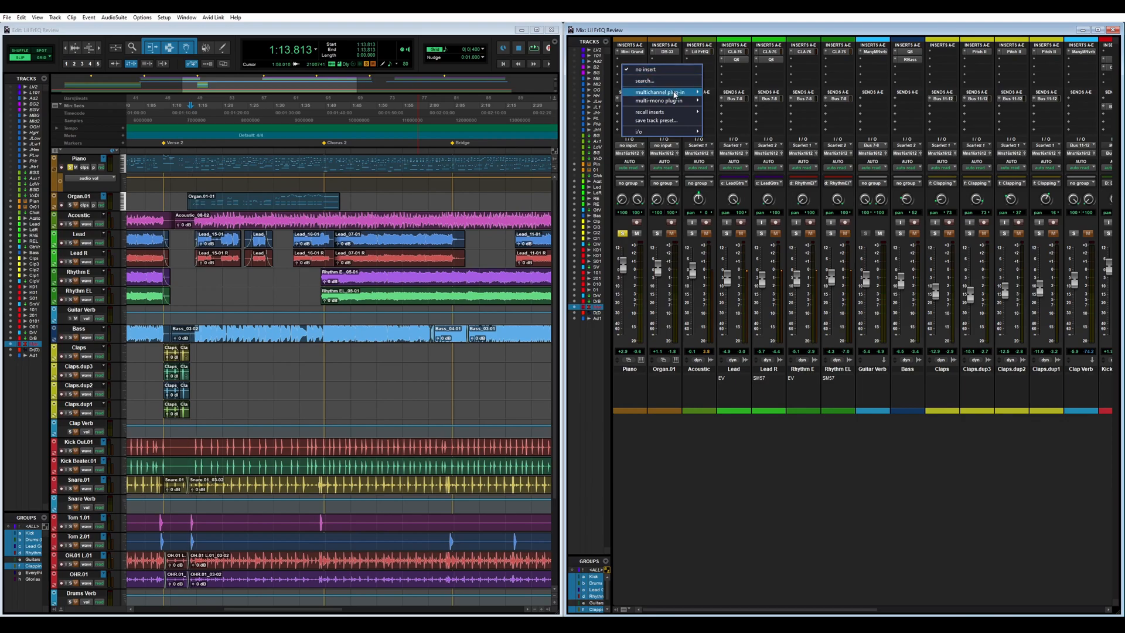
mouse_move(674, 94)
mouse_move(756, 94)
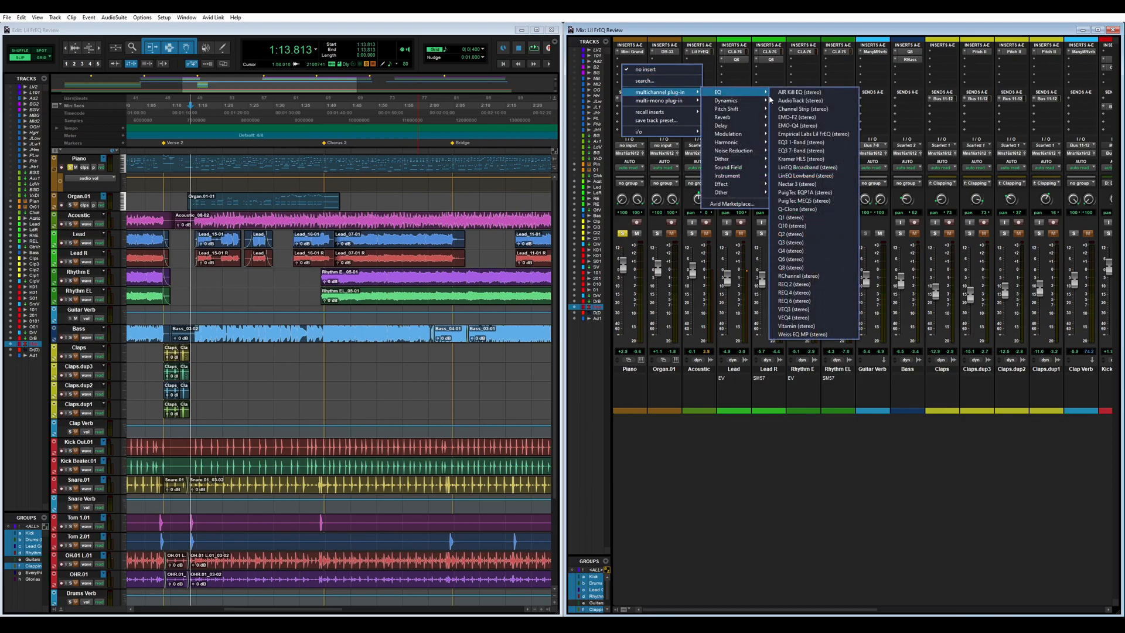
left_click(815, 135)
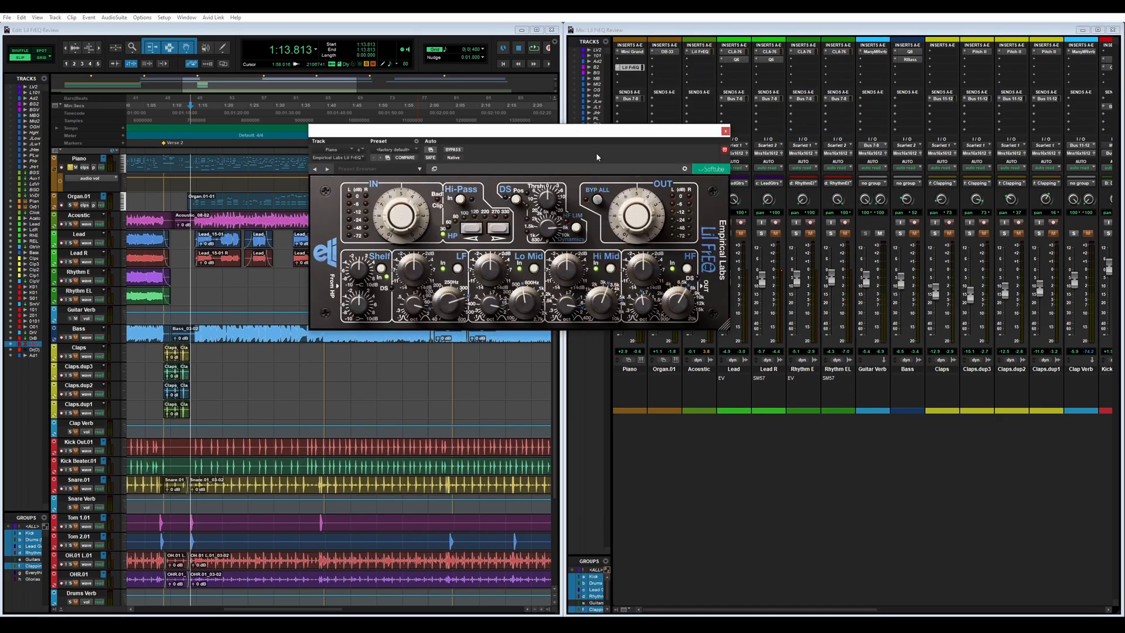
Load the Keys Smoothen Combo preset from the preset collection into the Piano track's Lil FrEQ
left_click(434, 168)
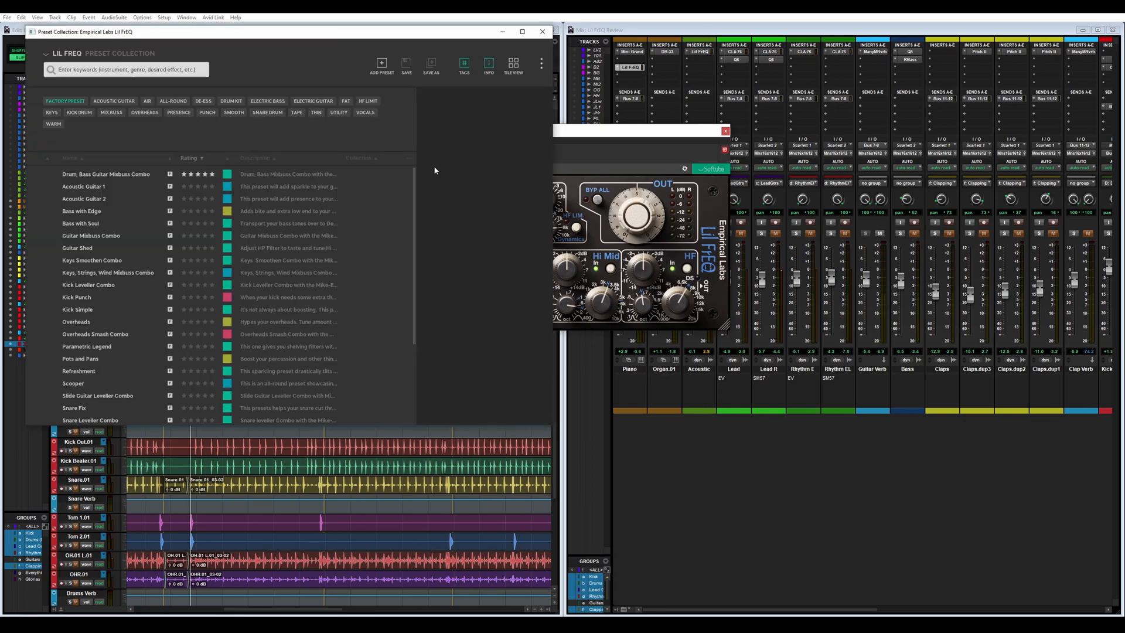
left_click(109, 264)
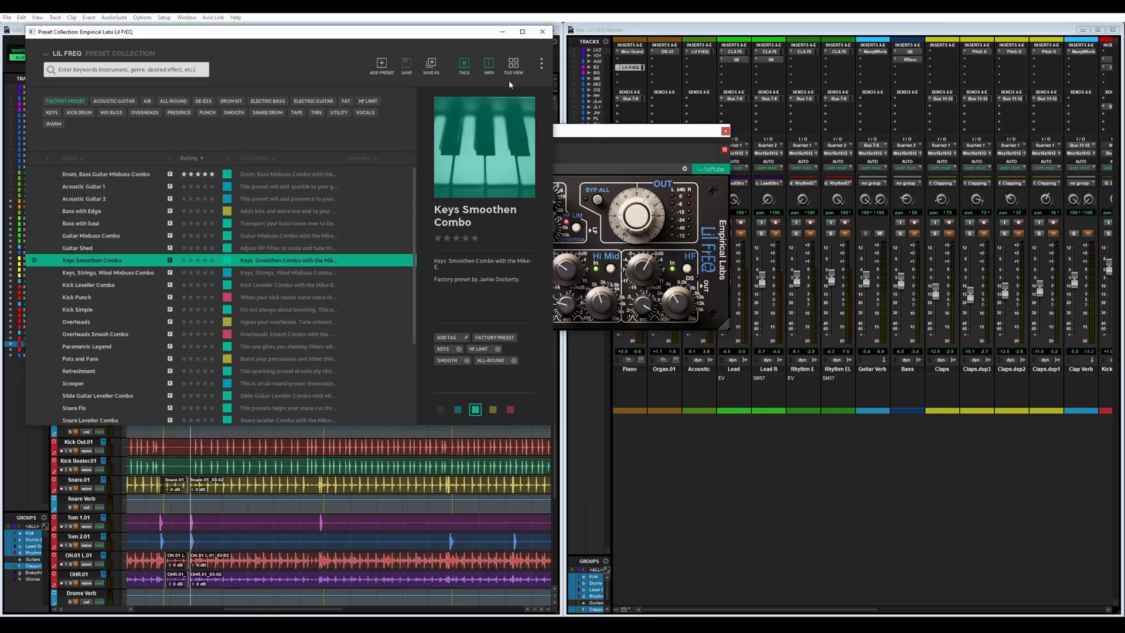
left_click(549, 31)
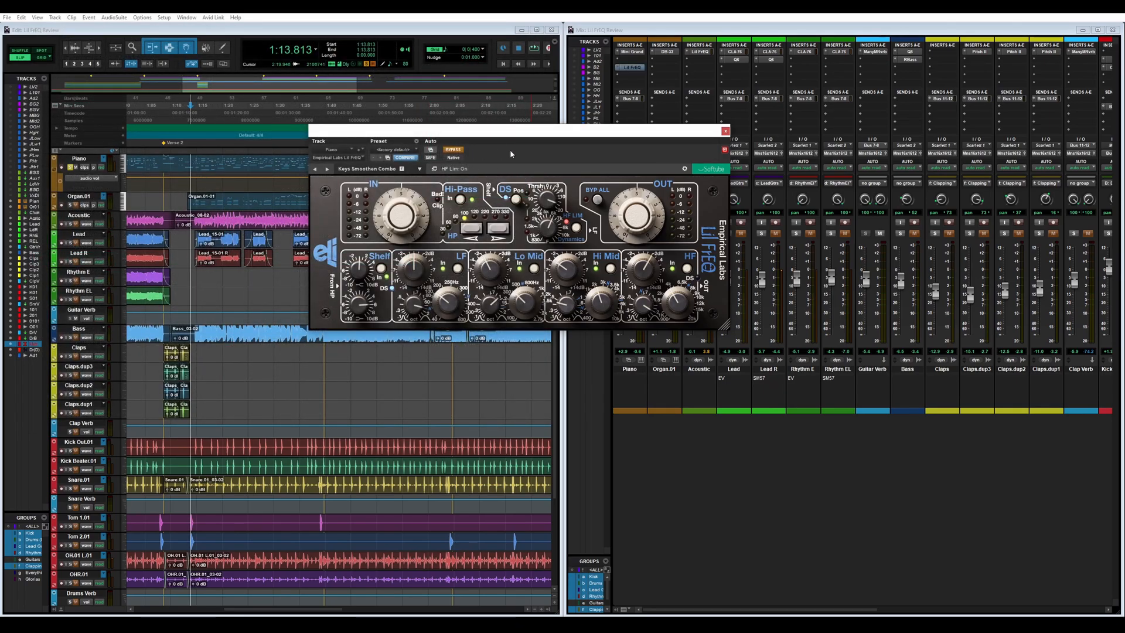
Play the soloed Piano track while comparing the Lil FrEQ bypassed and active, leaving it active
key("space")
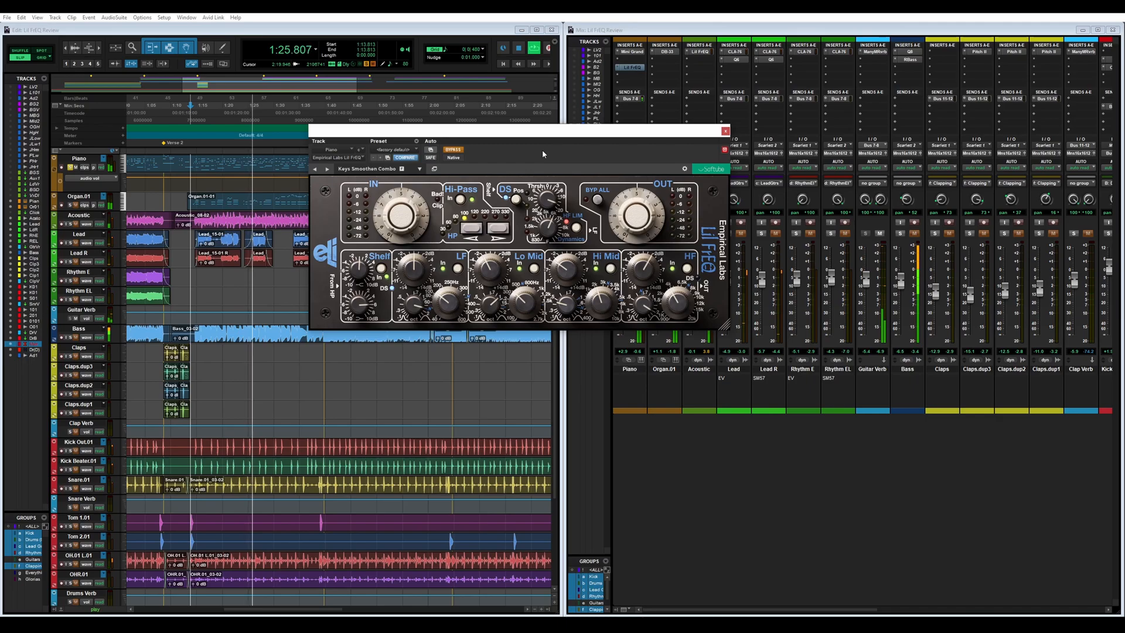
key("space")
left_click(453, 150)
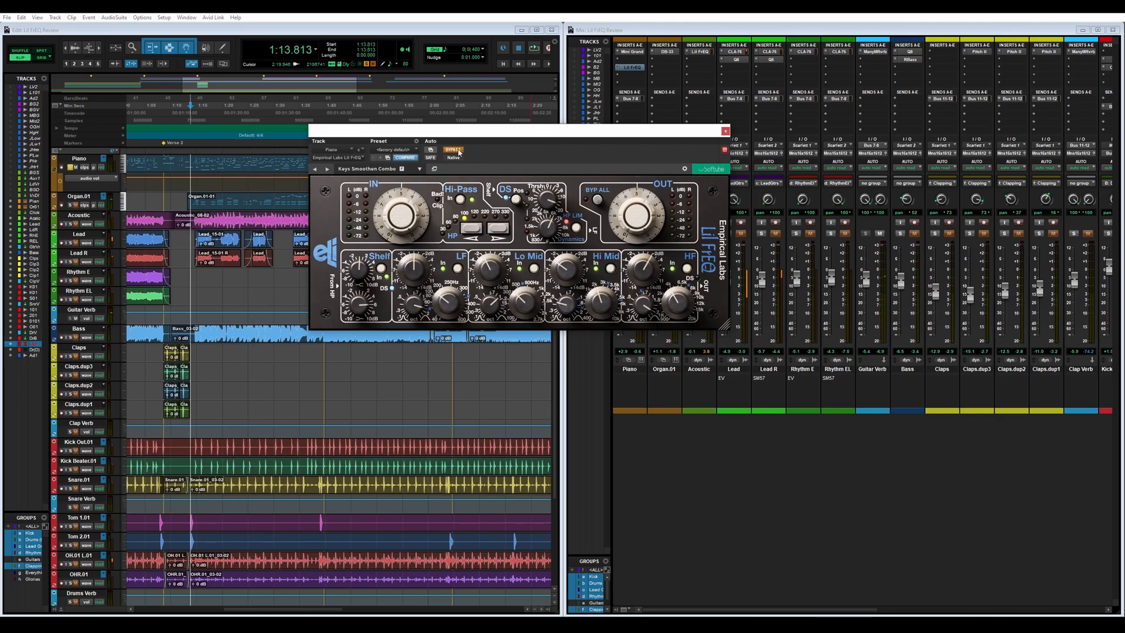
key("space")
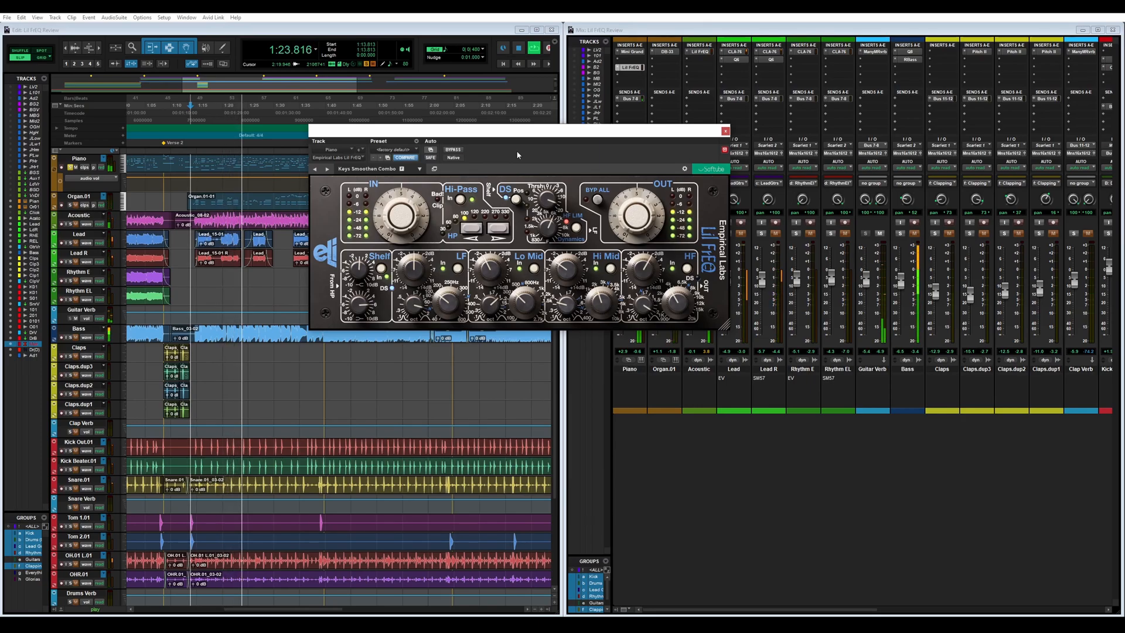
left_click(454, 150)
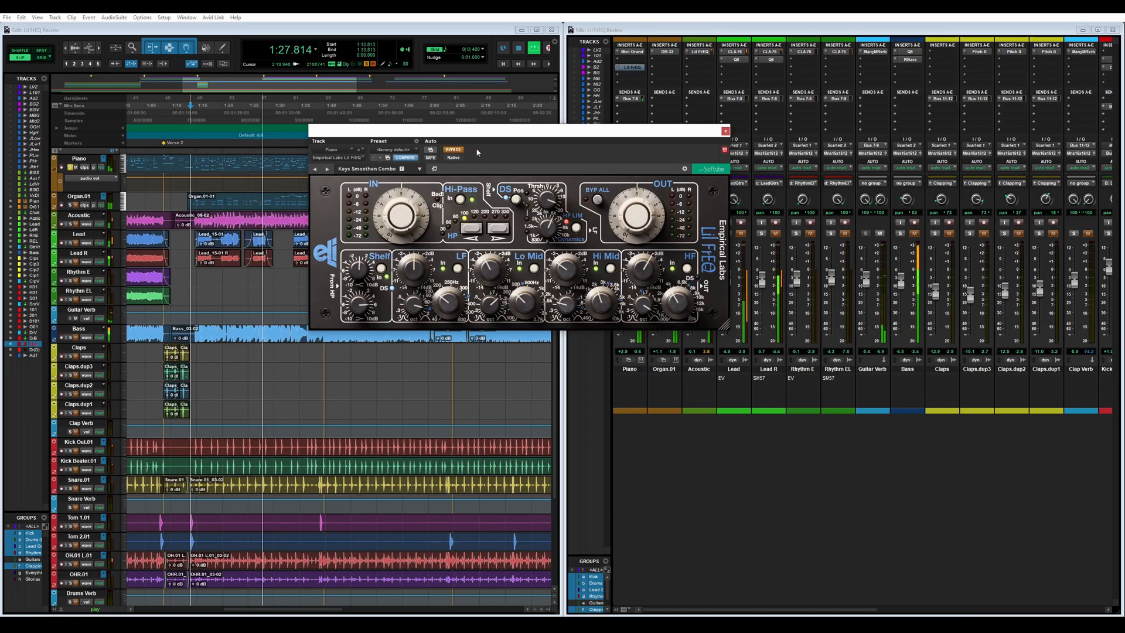
left_click(463, 150)
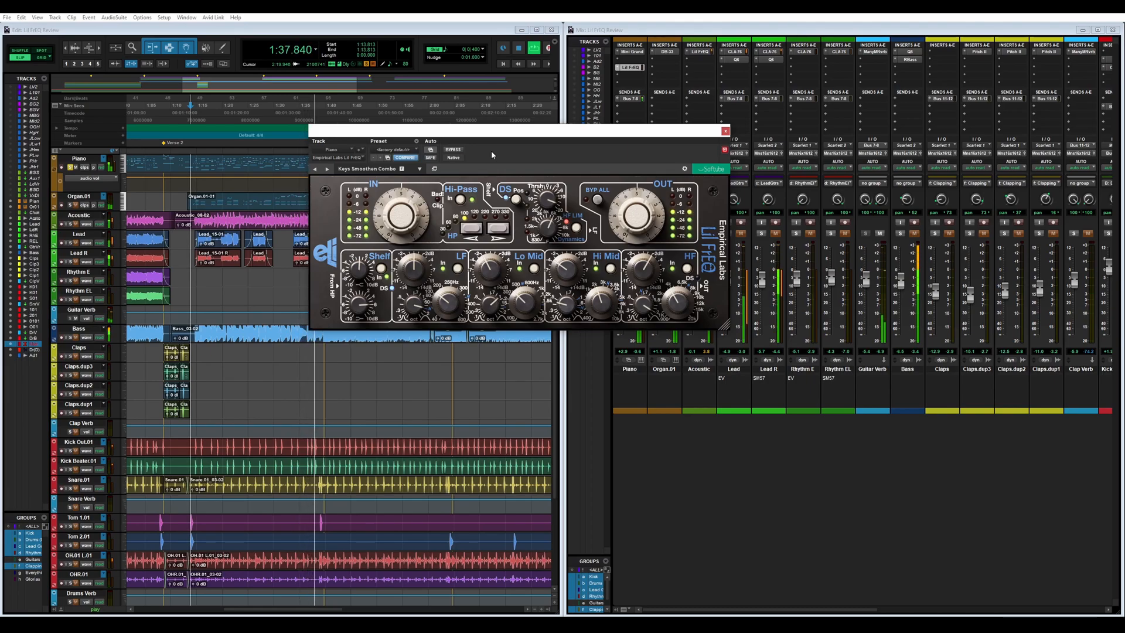
key("space")
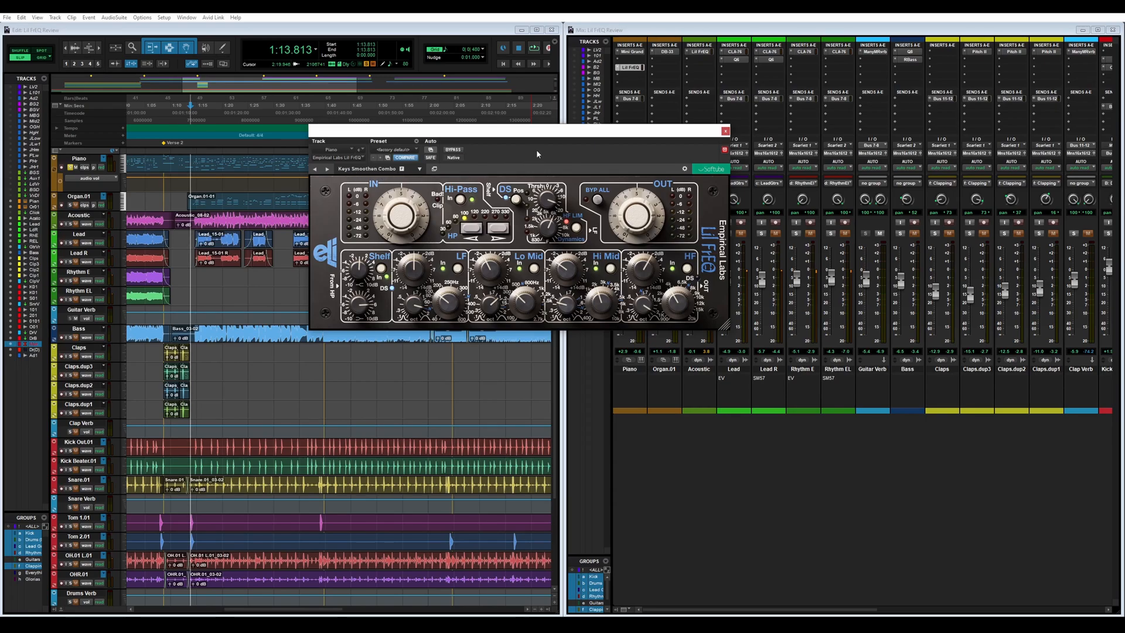
Close the Piano EQ, replace the Piano solo with the Drums VCA solo, and play back the drums
left_click(725, 130)
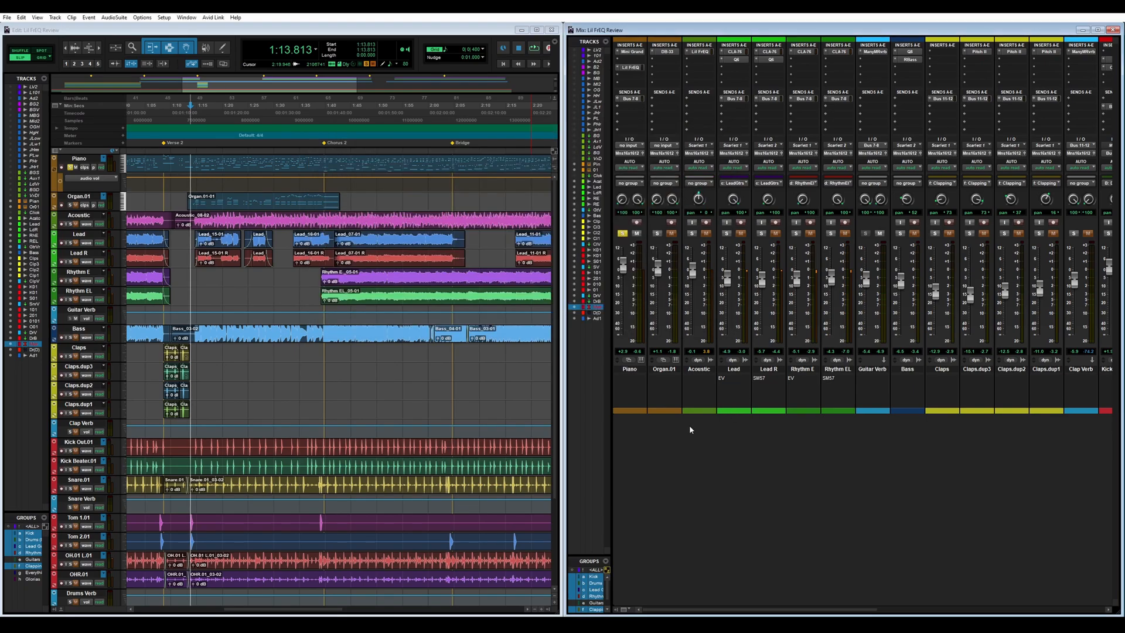
left_click(622, 234)
scroll(741, 396, "right", 15)
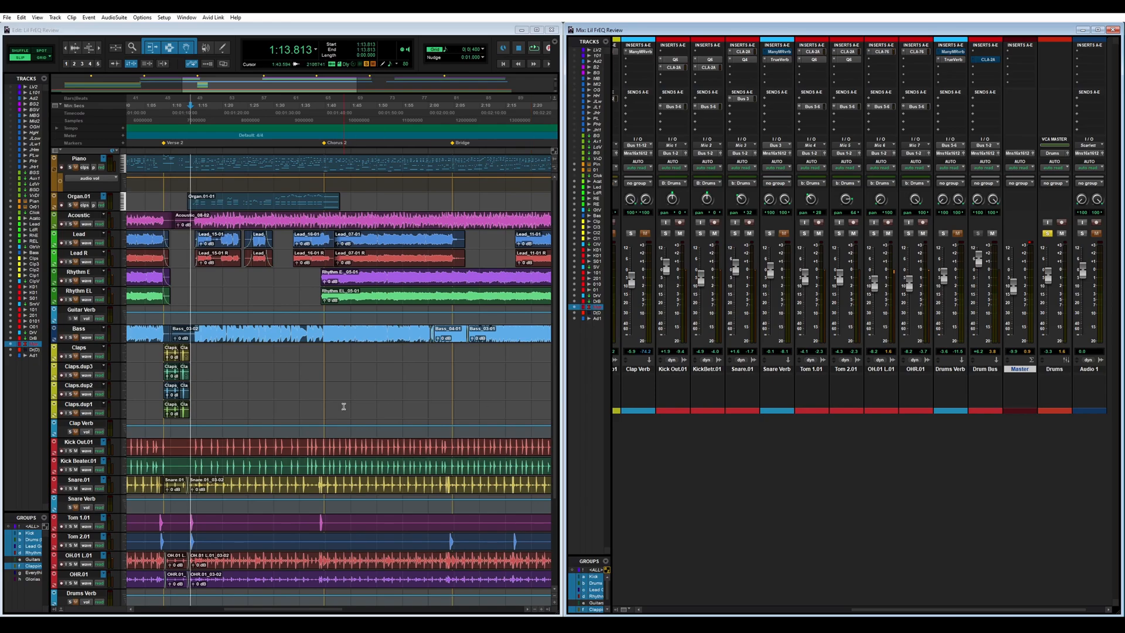
key("space")
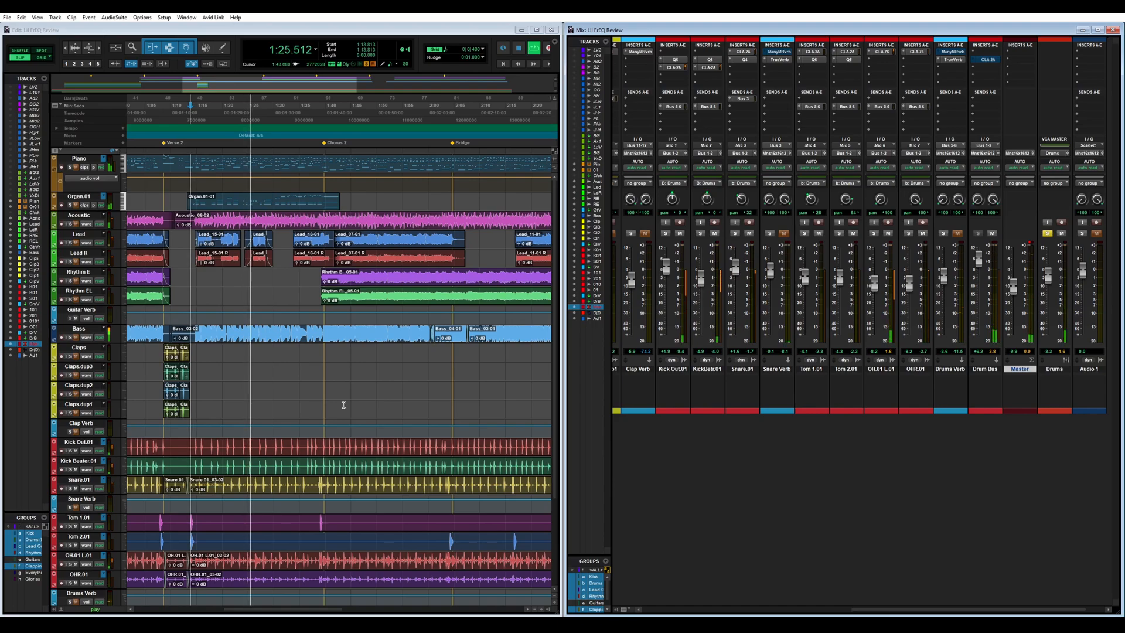
key("space")
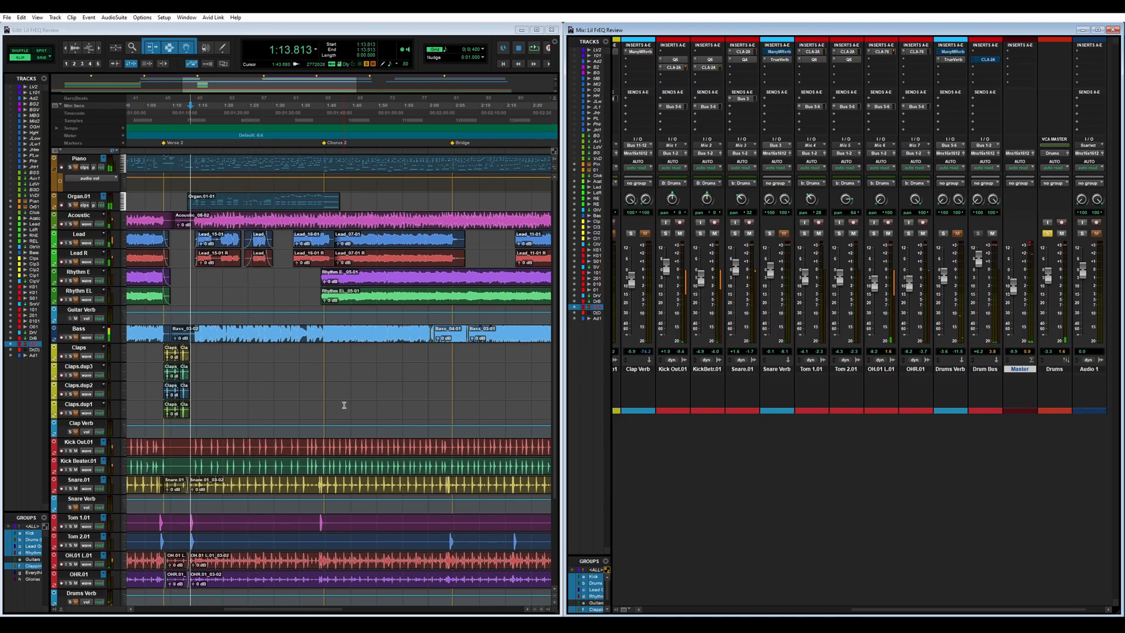
Insert the stereo Empirical Labs Lil FrEQ in the Drum Bus track's first insert slot
left_click(980, 55)
mouse_move(1014, 77)
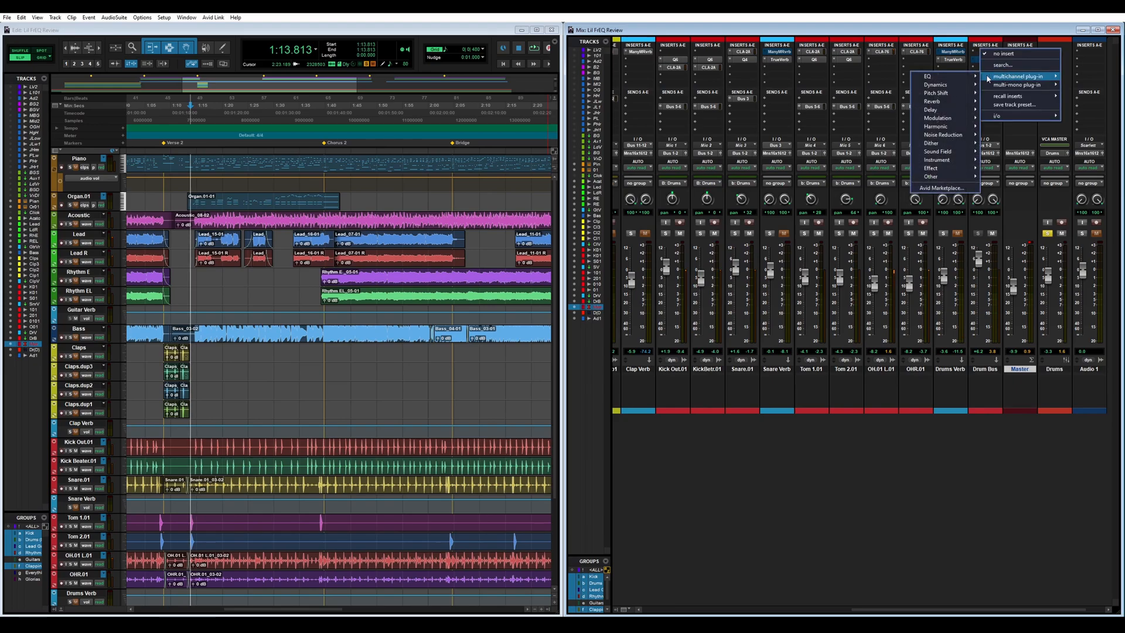
mouse_move(958, 77)
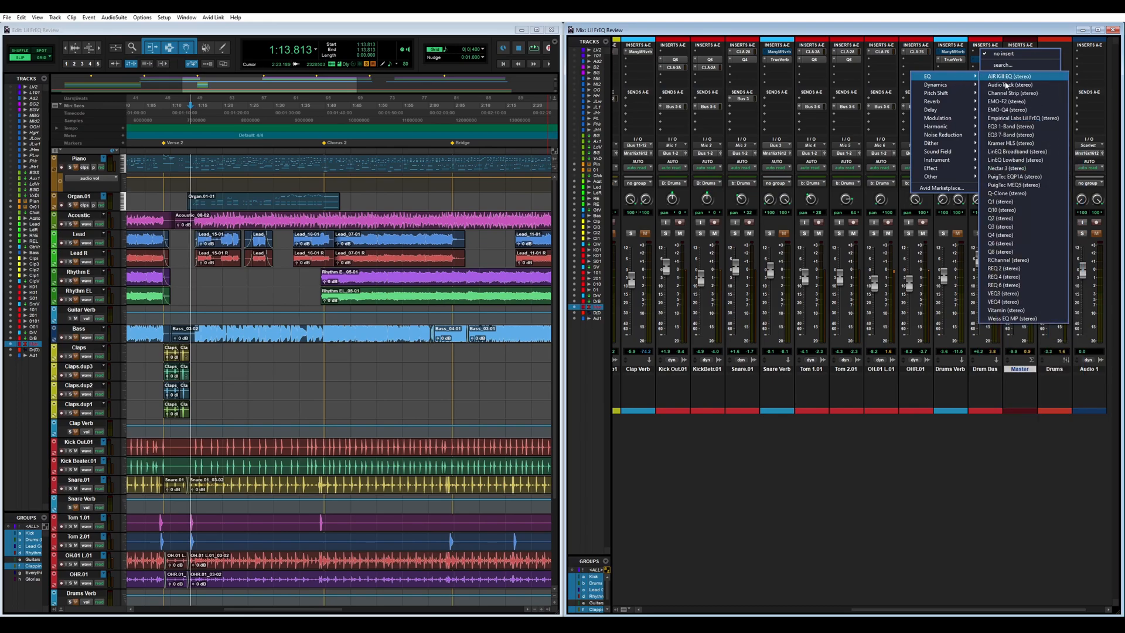
left_click(1023, 119)
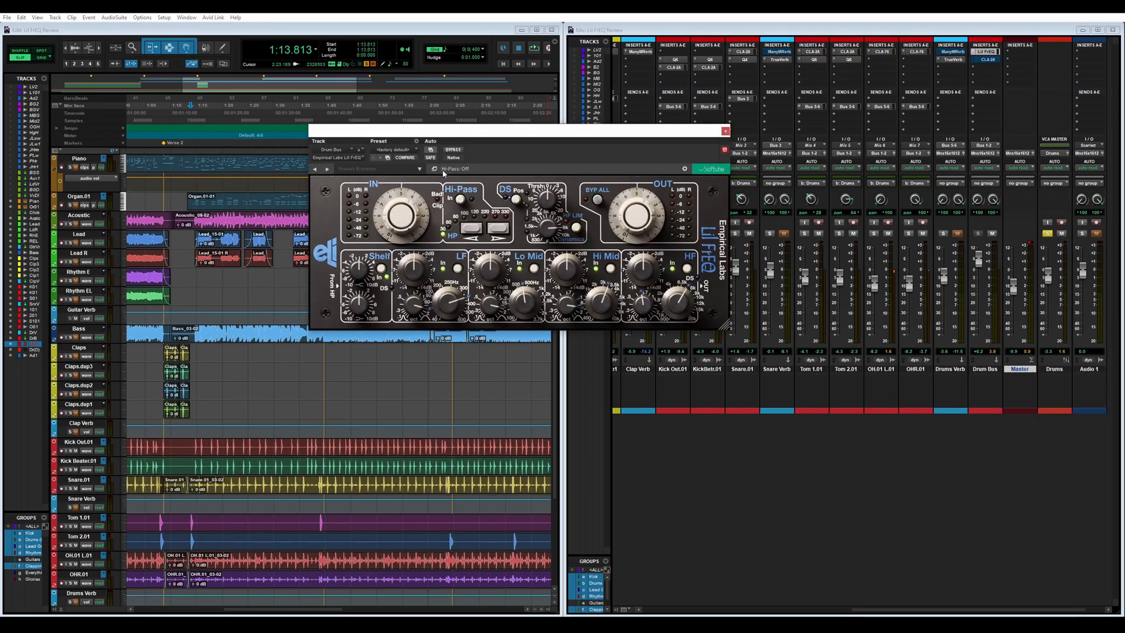
Load the Drum, Bass Guitar Mixbuss Combo preset from the preset collection into the Drum Bus's Lil FrEQ
left_click(434, 169)
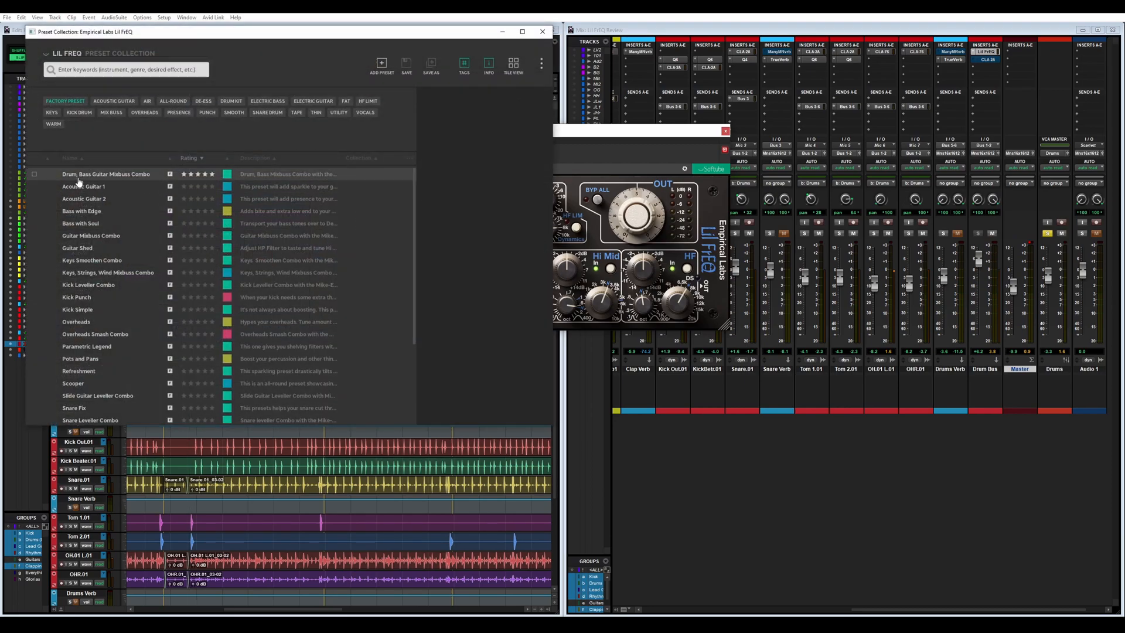
left_click(125, 176)
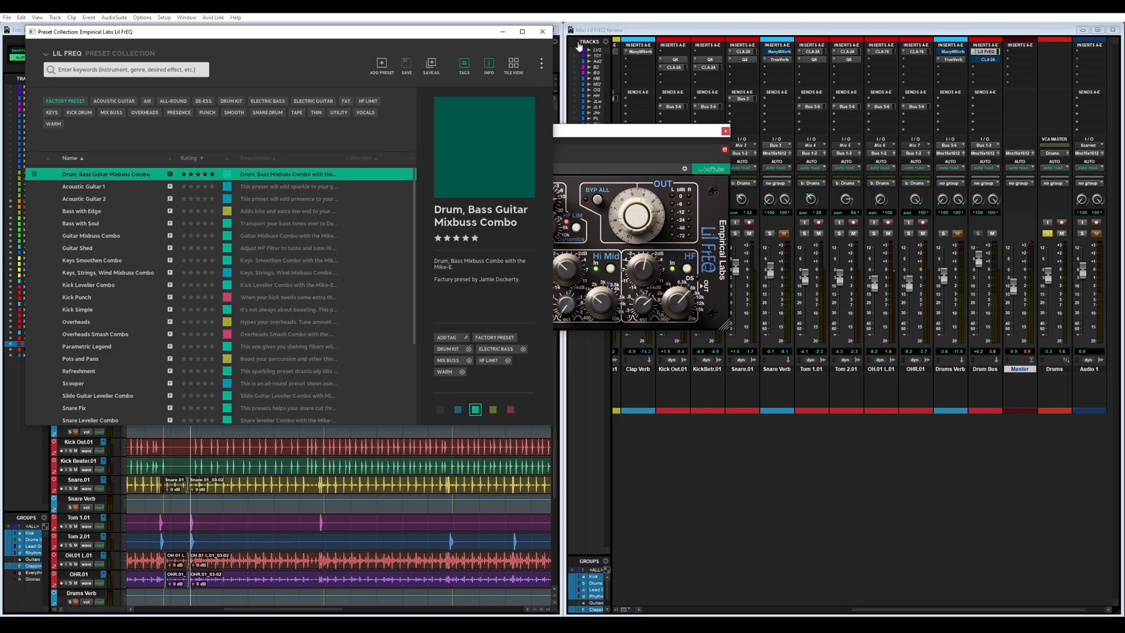
left_click(543, 31)
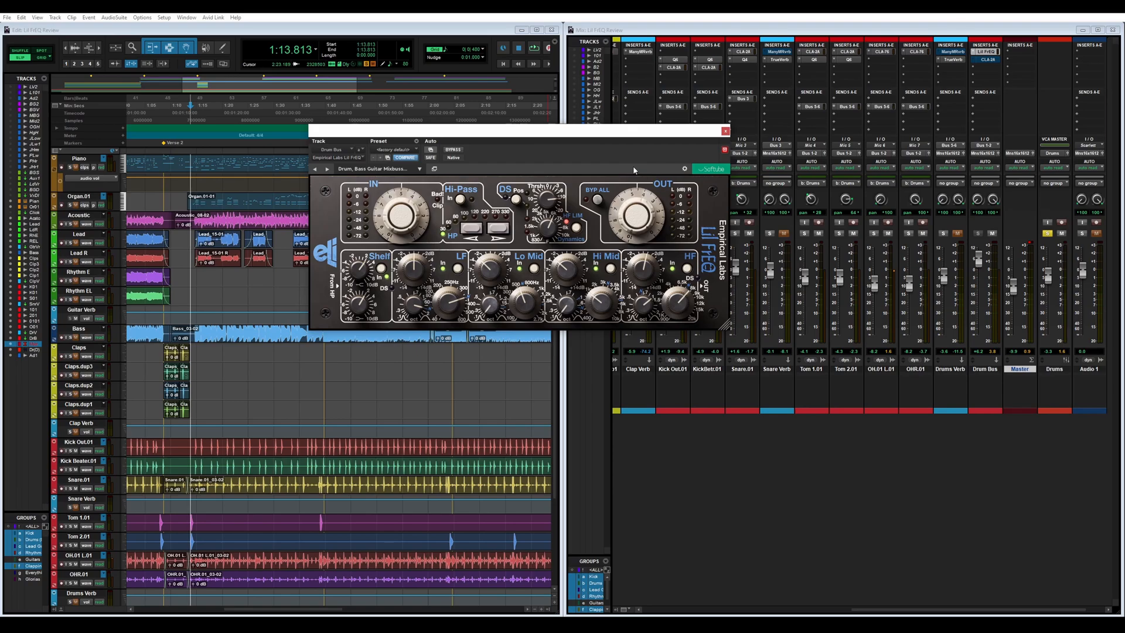
Play back the drums through the Drum Bus's Lil FrEQ, stop playback, and close the EQ window
key("space")
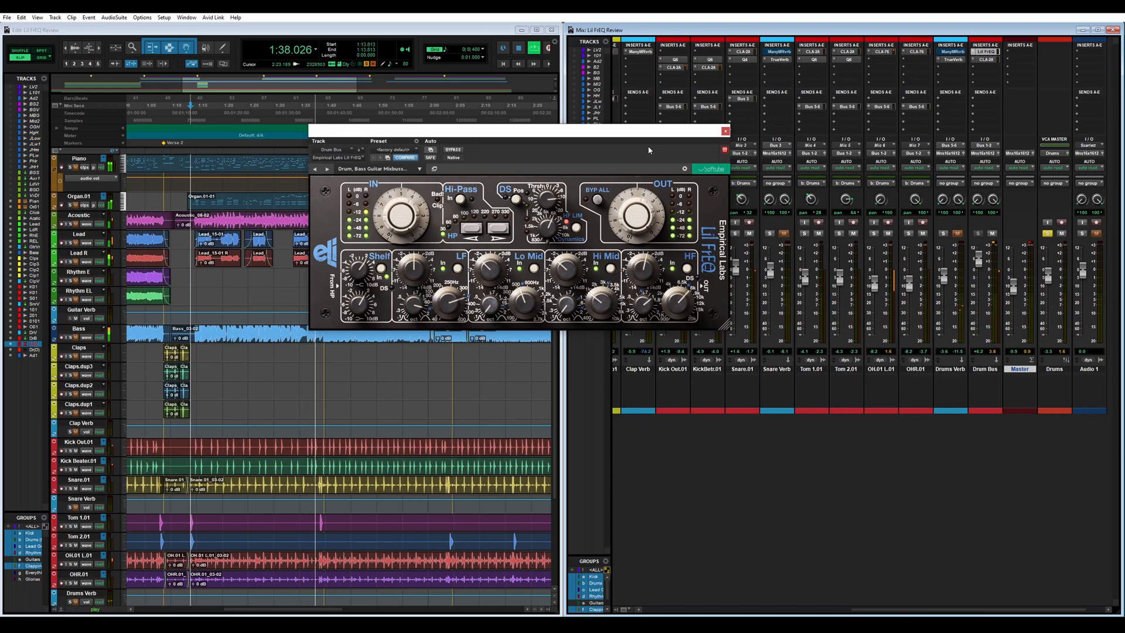
key("space")
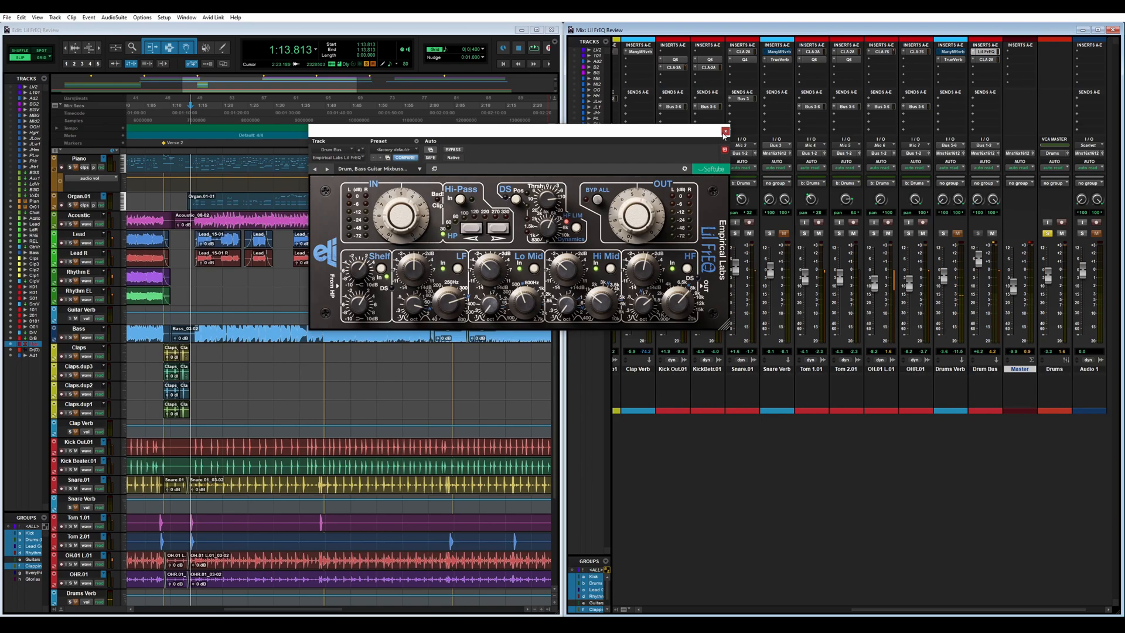
left_click(726, 131)
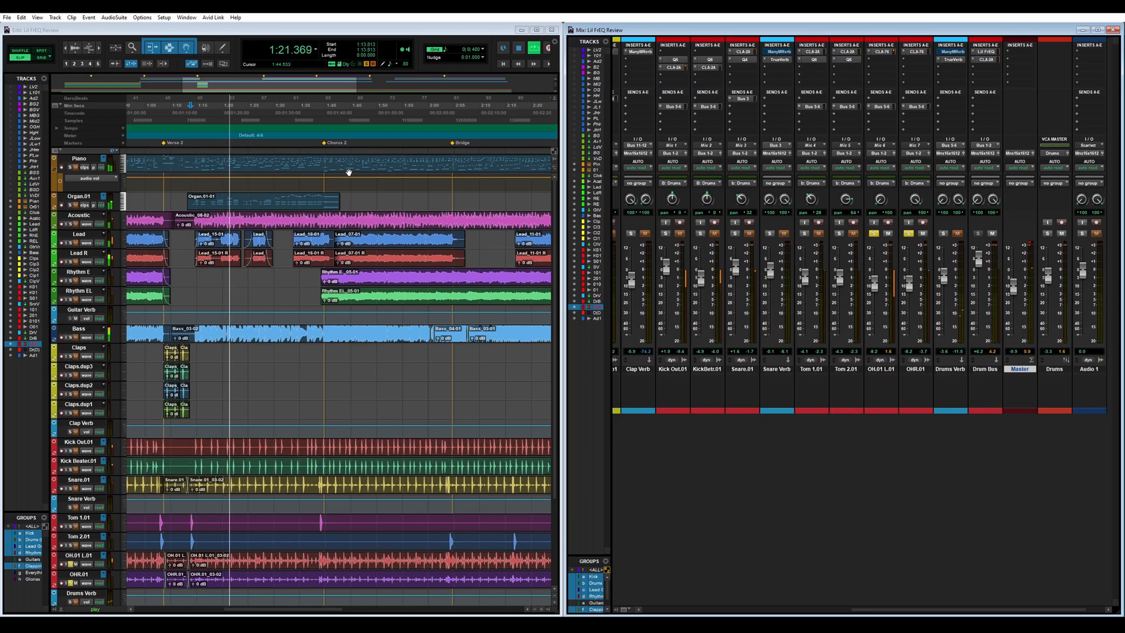
Stop the soloed overheads' playback and insert the mono Empirical Labs Lil FrEQ in the left overhead track's second insert slot
key("space")
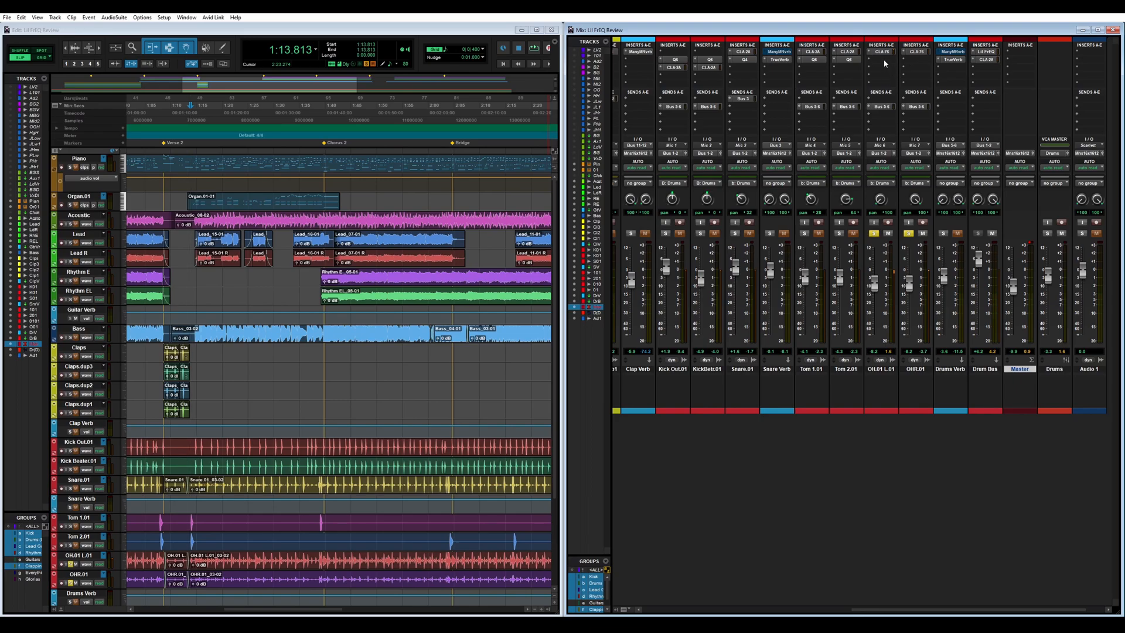
left_click(885, 64)
mouse_move(912, 88)
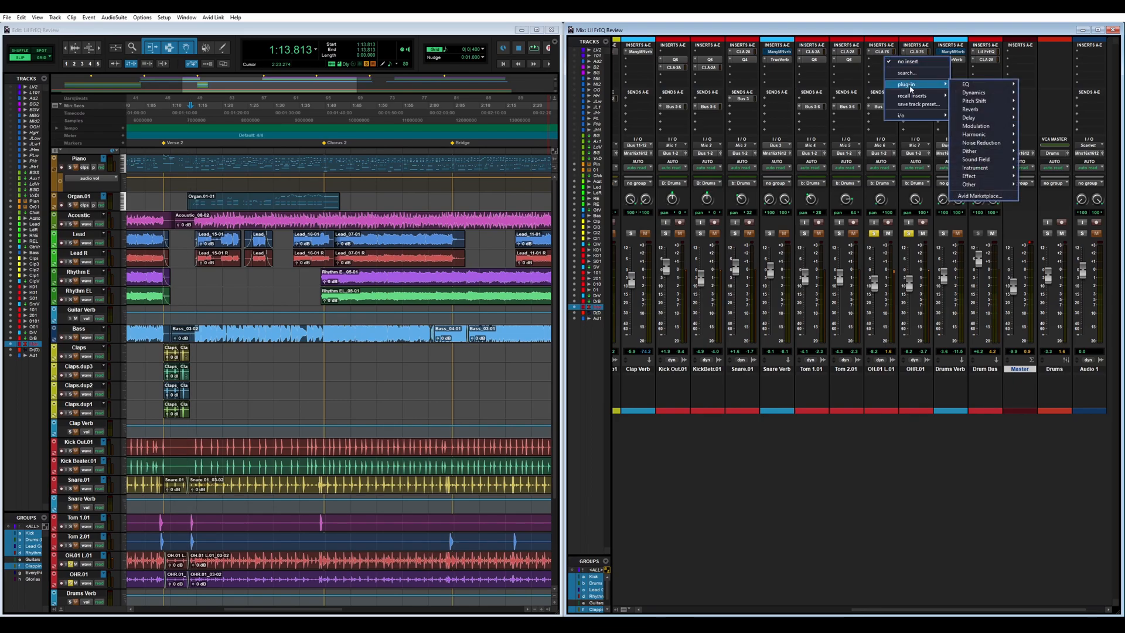
mouse_move(968, 87)
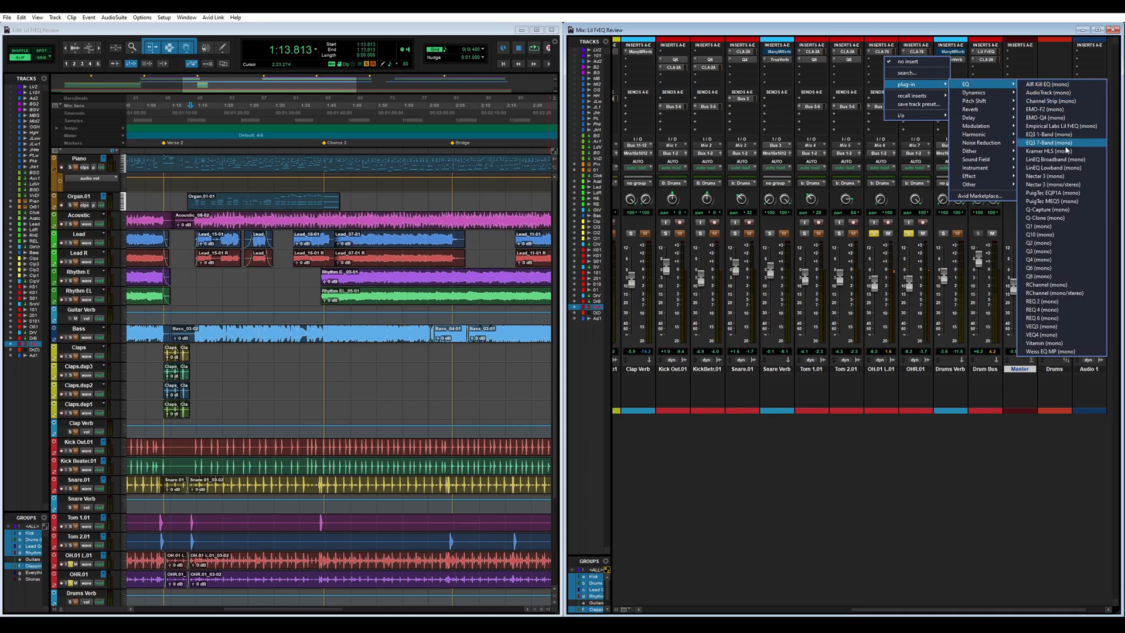
left_click(1061, 126)
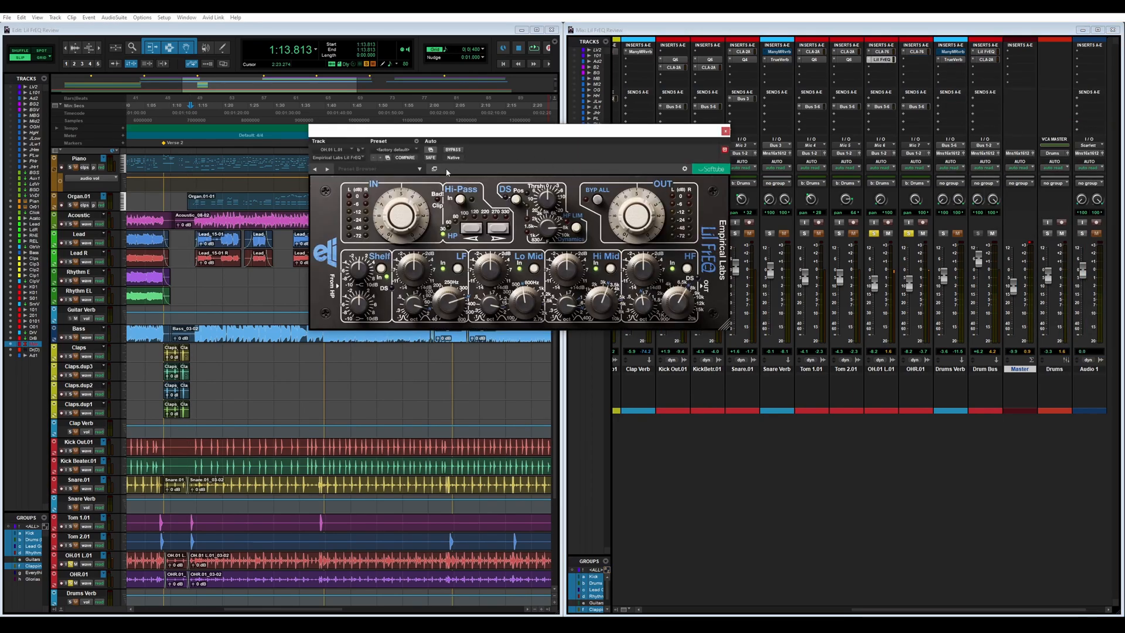
Load the Overheads preset from the preset collection into the left overhead track's Lil FrEQ
left_click(434, 170)
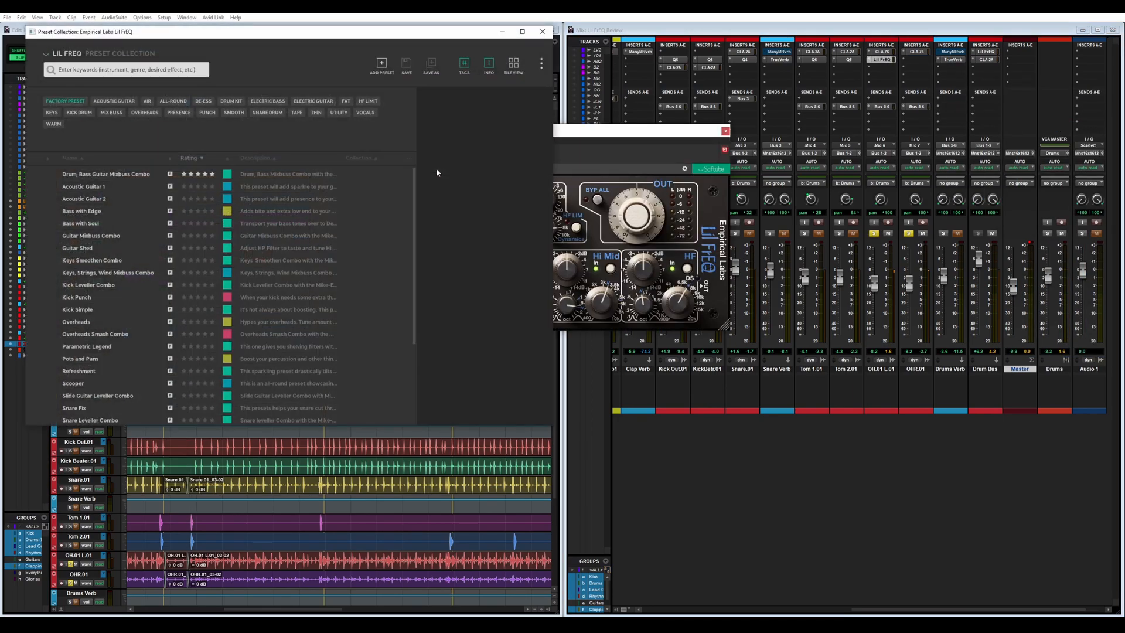
left_click(126, 324)
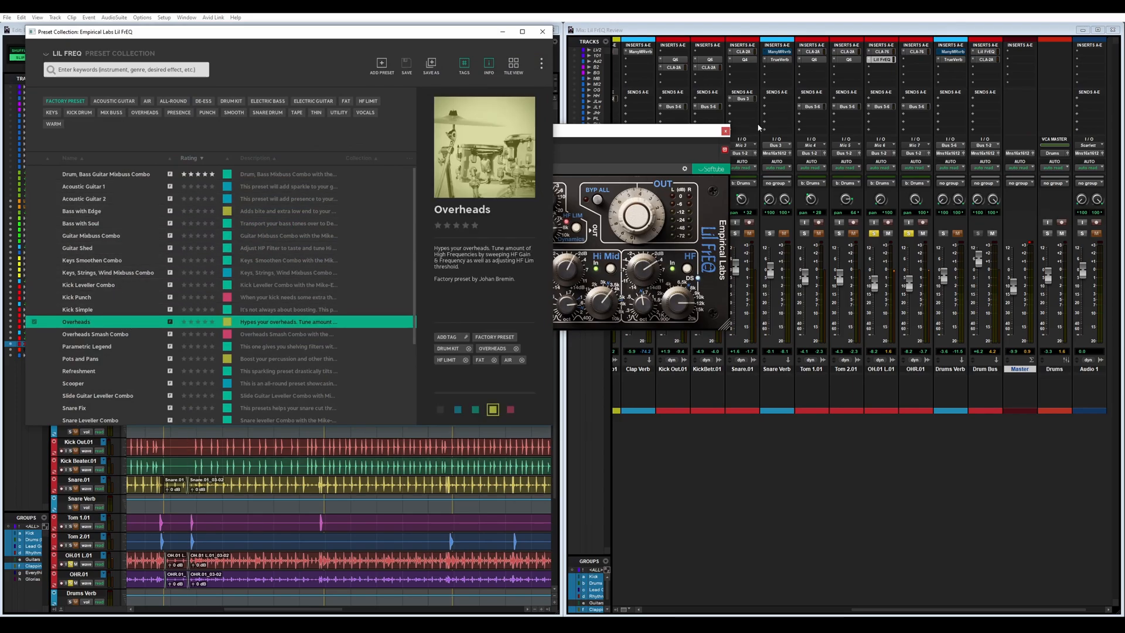
left_click(543, 34)
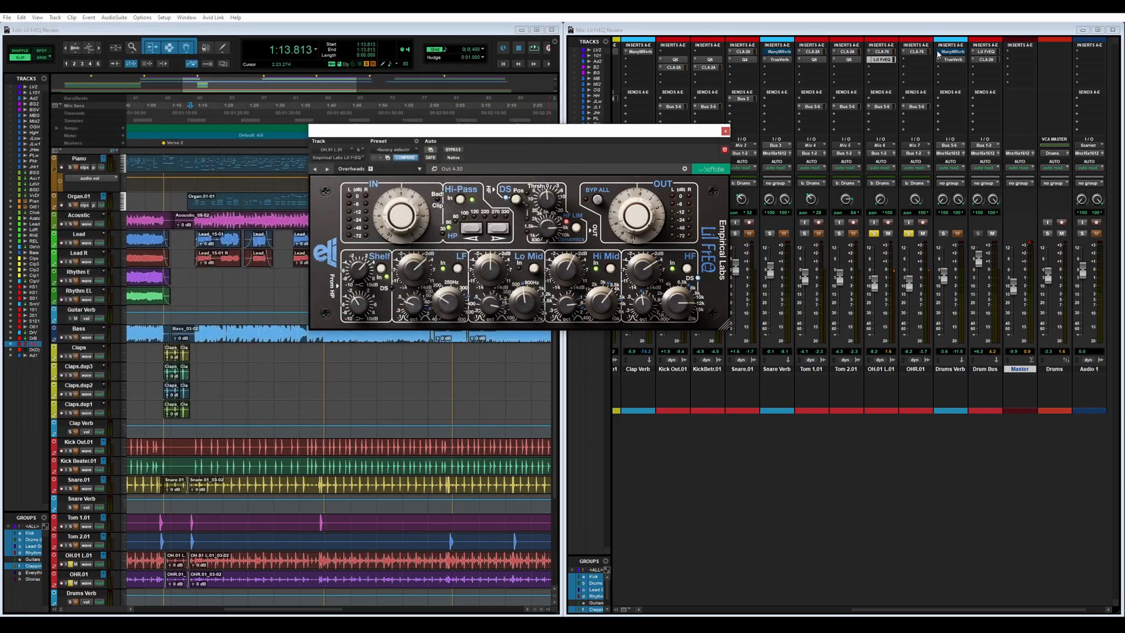
Play back the soloed overhead tracks with the left overhead's Lil FrEQ active, and stop playback
left_click(885, 64)
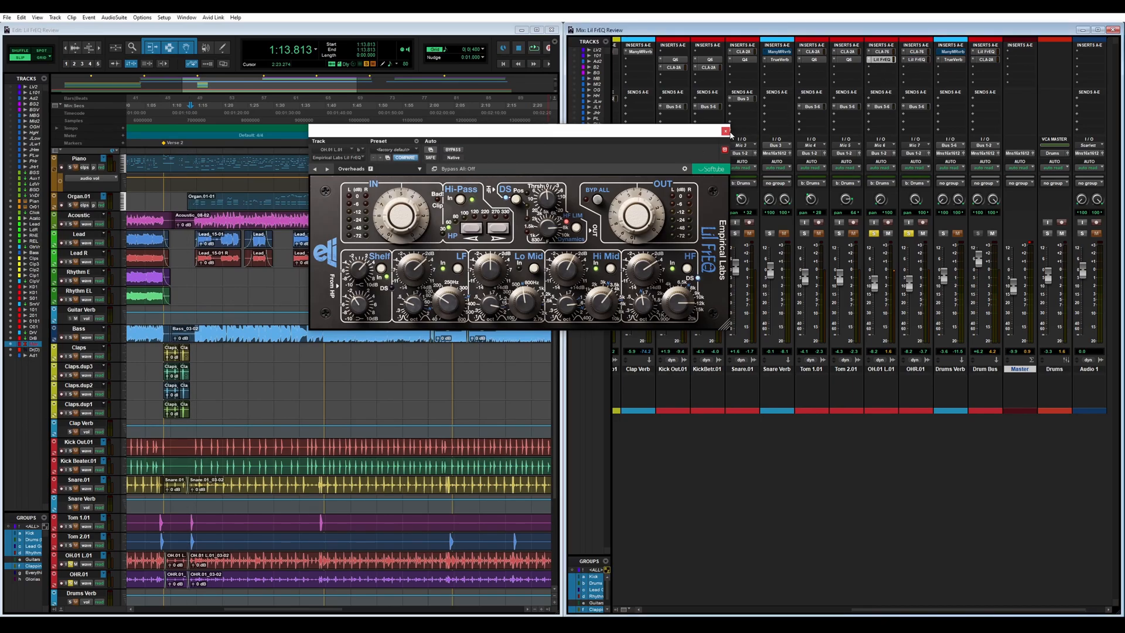
key("space")
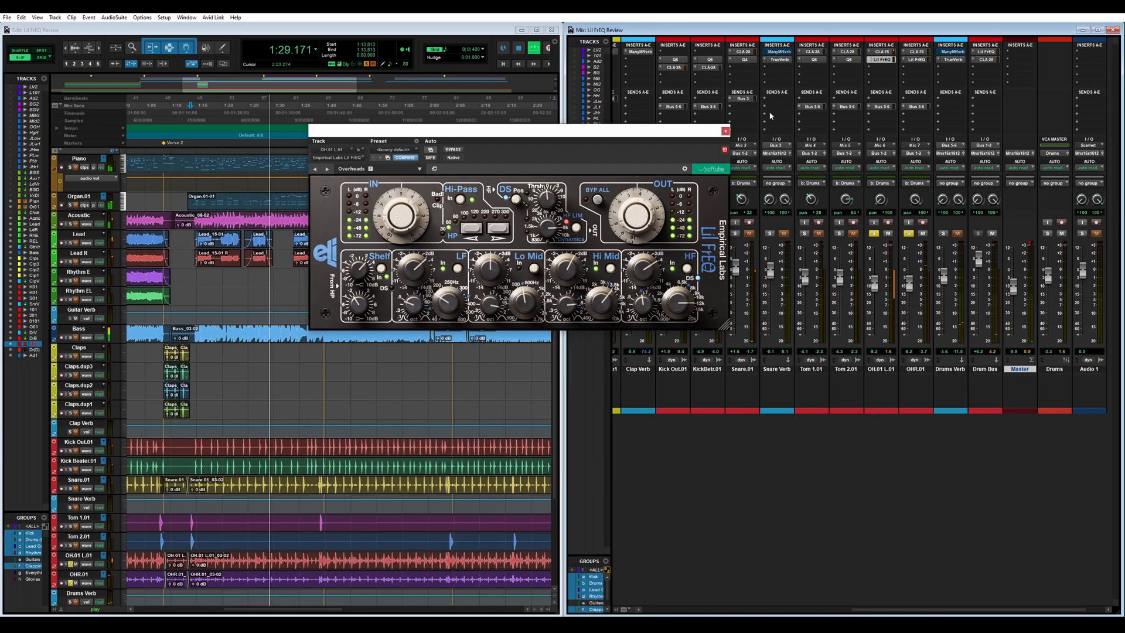
key("space")
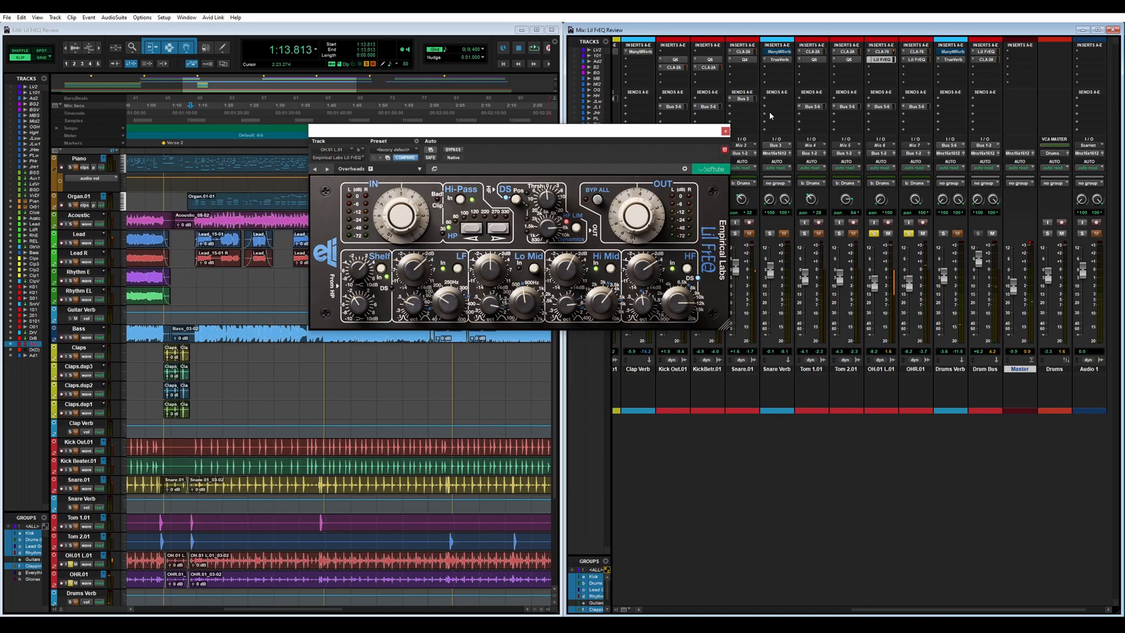